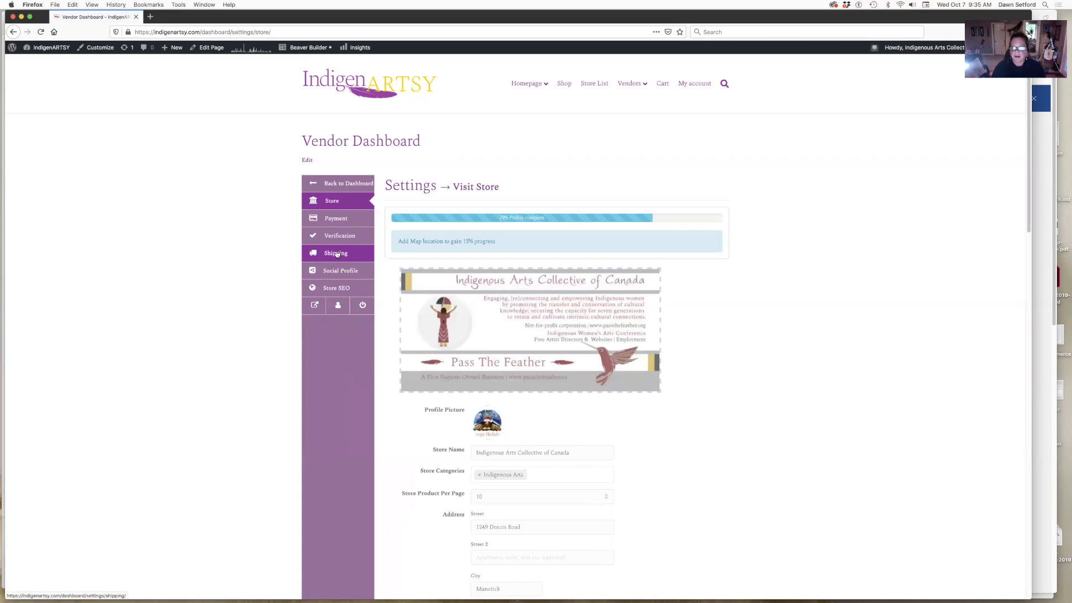
# - Open the store's shipping settings and review the processing time, shipping policy and refund policy
pyautogui.click(336, 254)
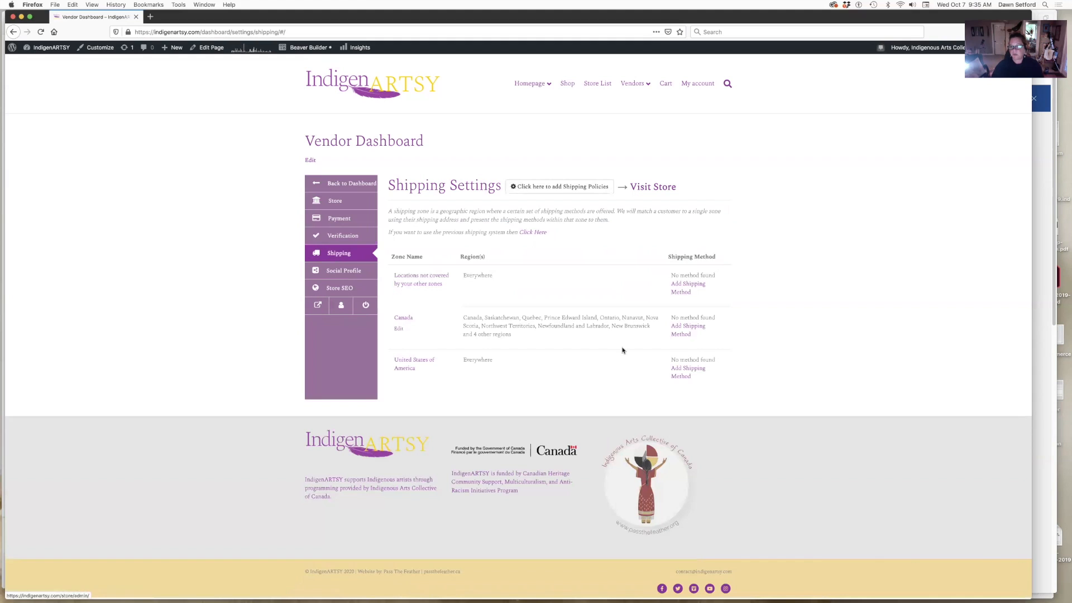
pyautogui.click(534, 187)
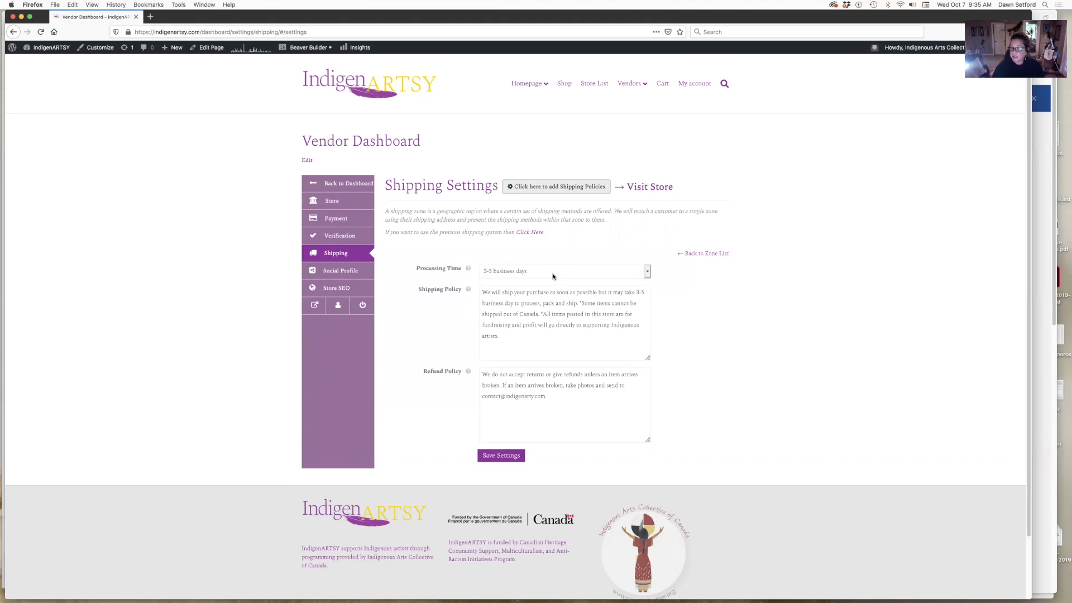
pyautogui.click(557, 304)
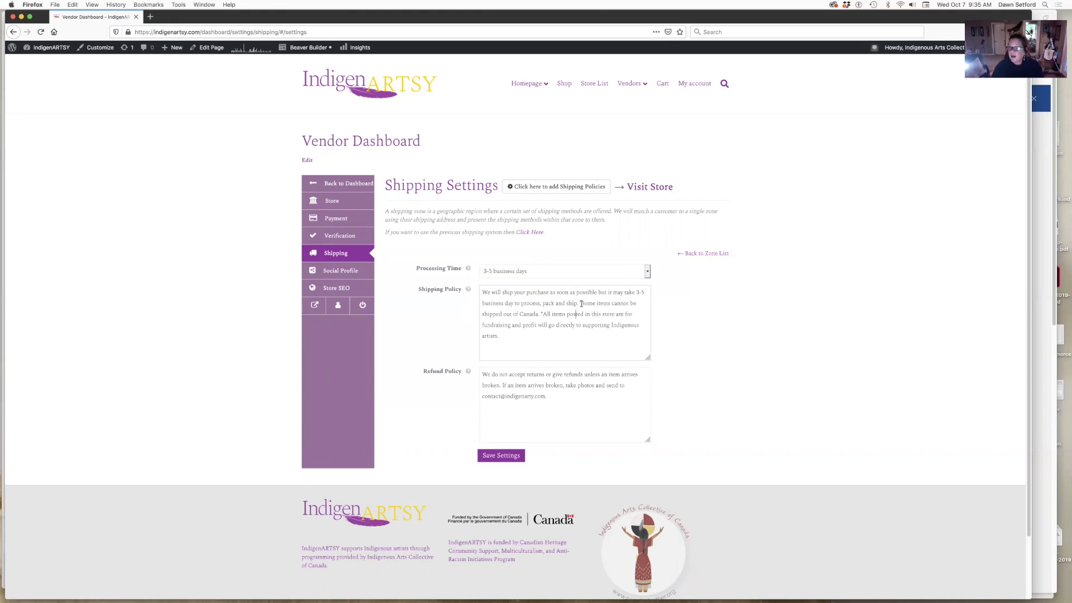
pyautogui.moveTo(579, 302); pyautogui.dragTo(542, 313)
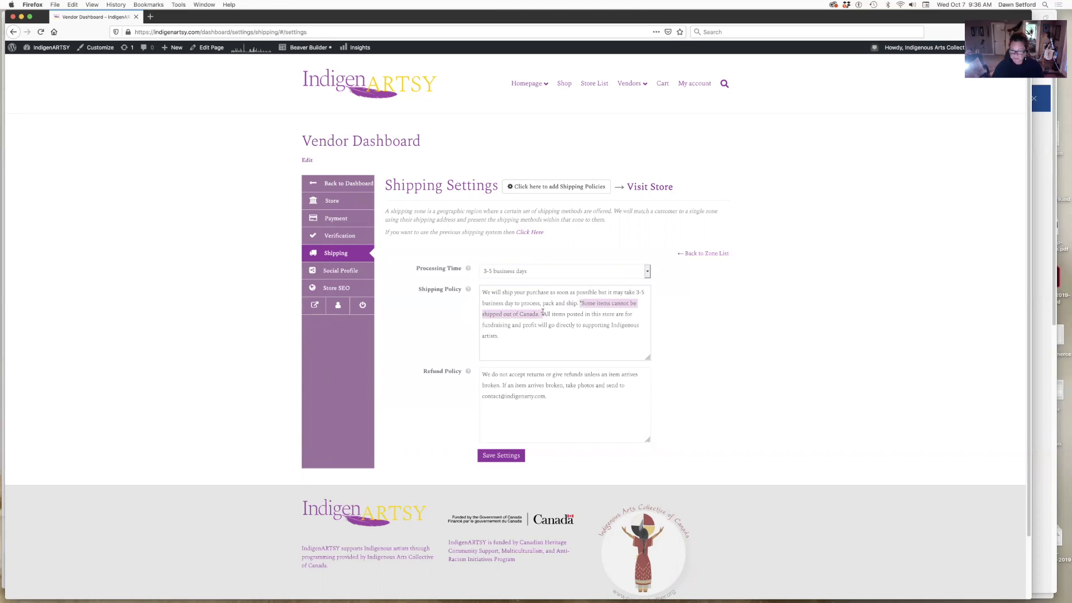
pyautogui.click(548, 349)
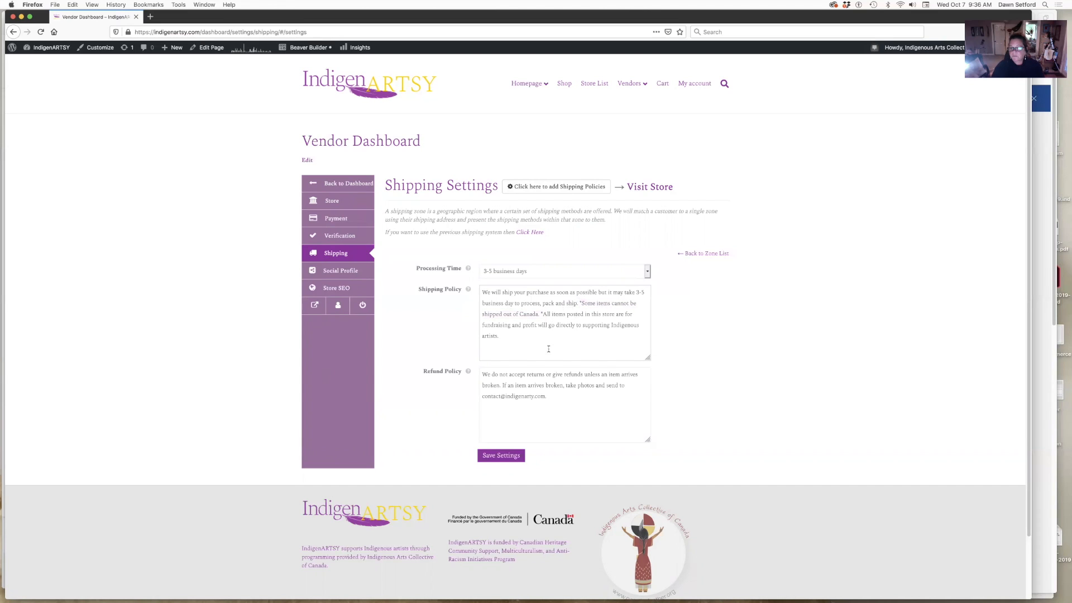
pyautogui.moveTo(482, 374); pyautogui.dragTo(583, 376)
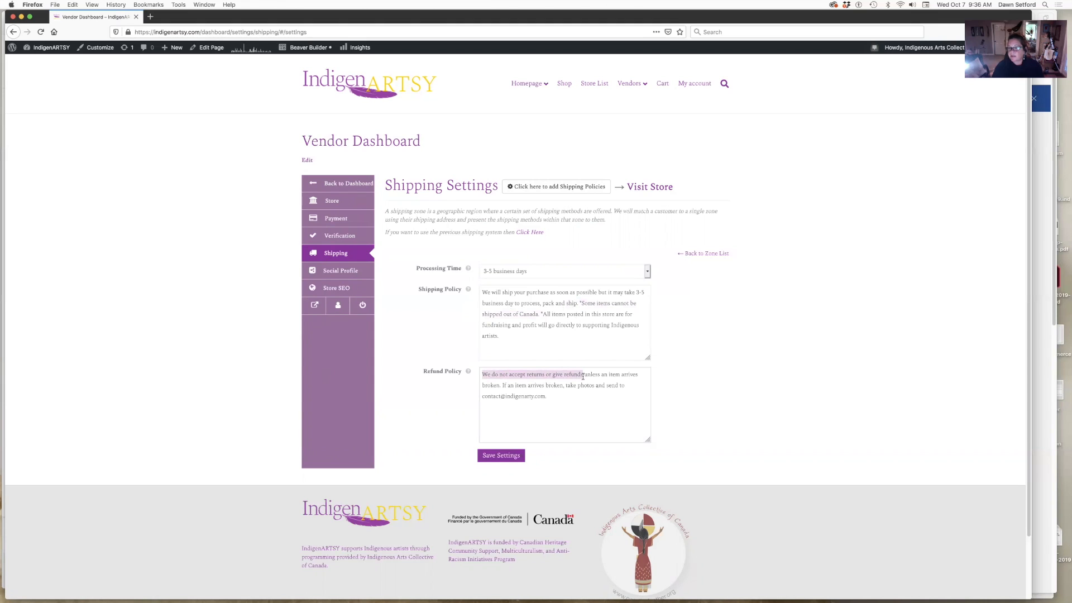
pyautogui.click(595, 377)
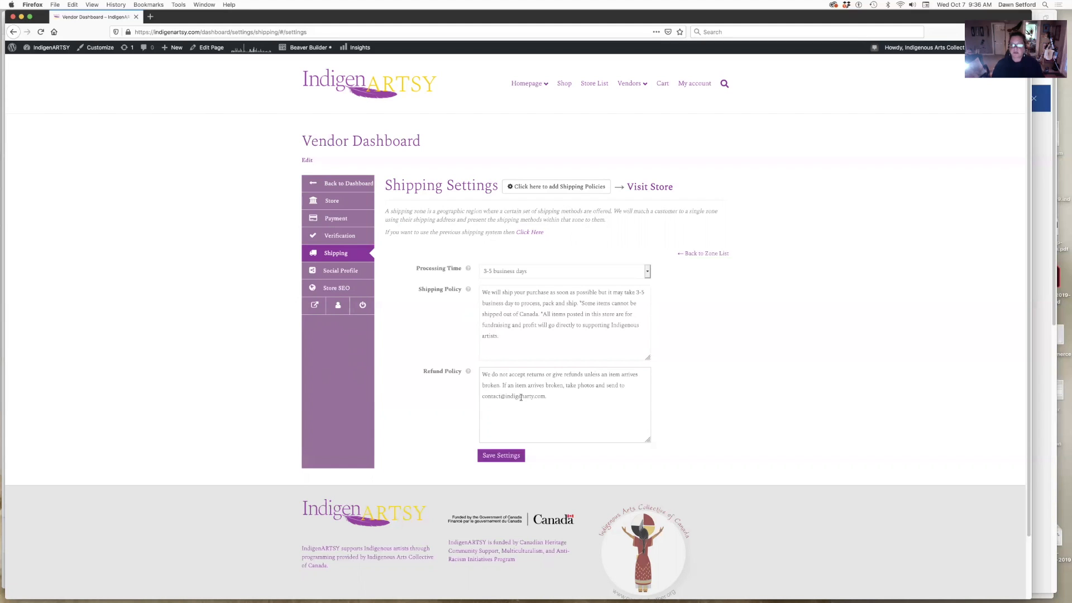
# - Switch to Canada Post in Safari and create a new Snap Ship shipment using the saved sender information
pyautogui.moveTo(4, 184)
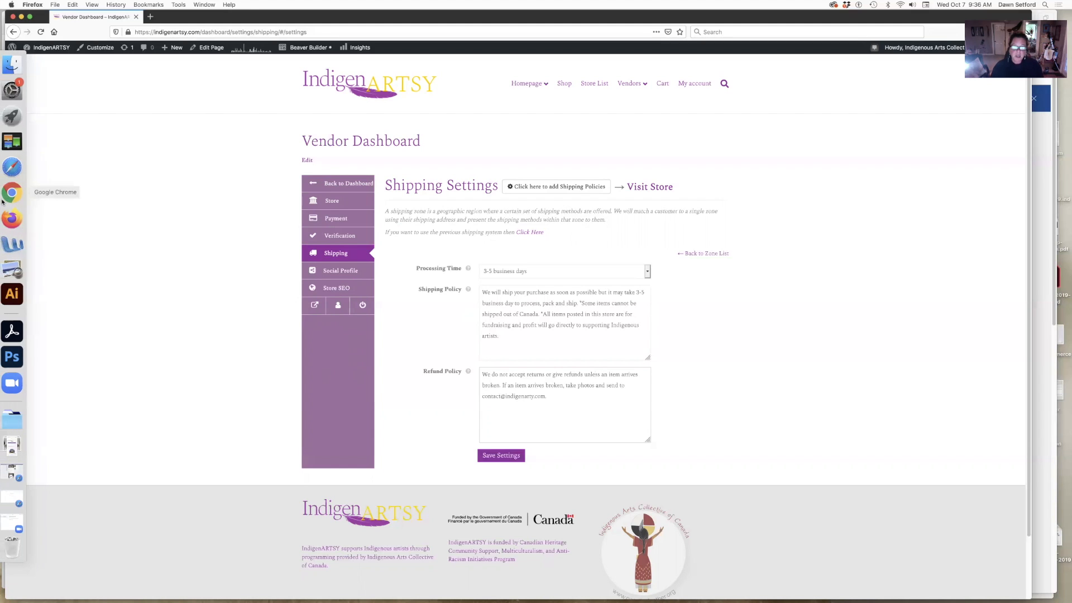
pyautogui.click(16, 170)
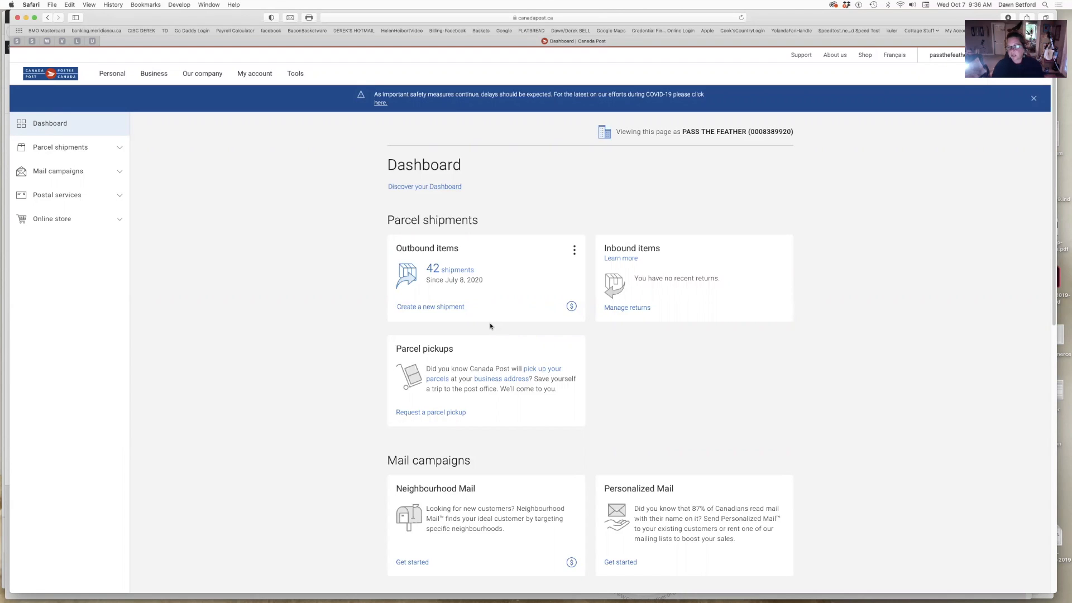
pyautogui.click(428, 306)
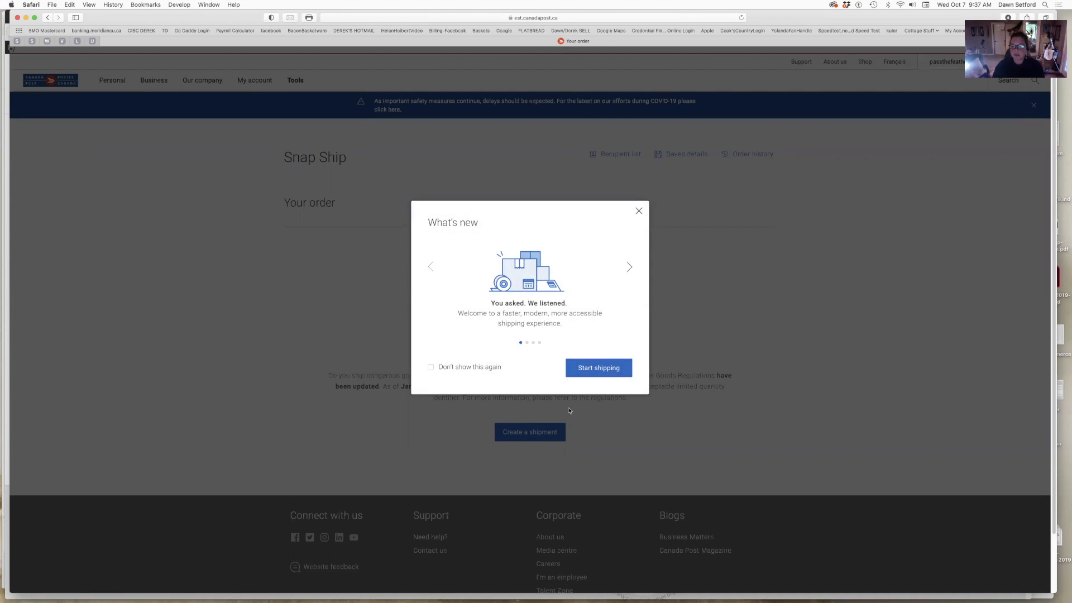
pyautogui.click(608, 365)
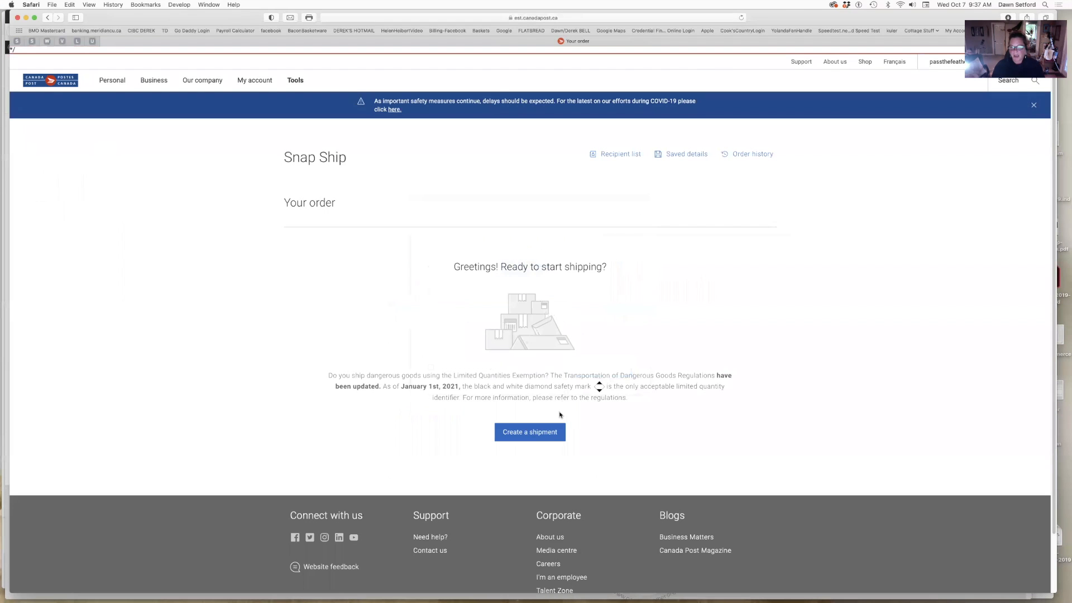
pyautogui.click(517, 434)
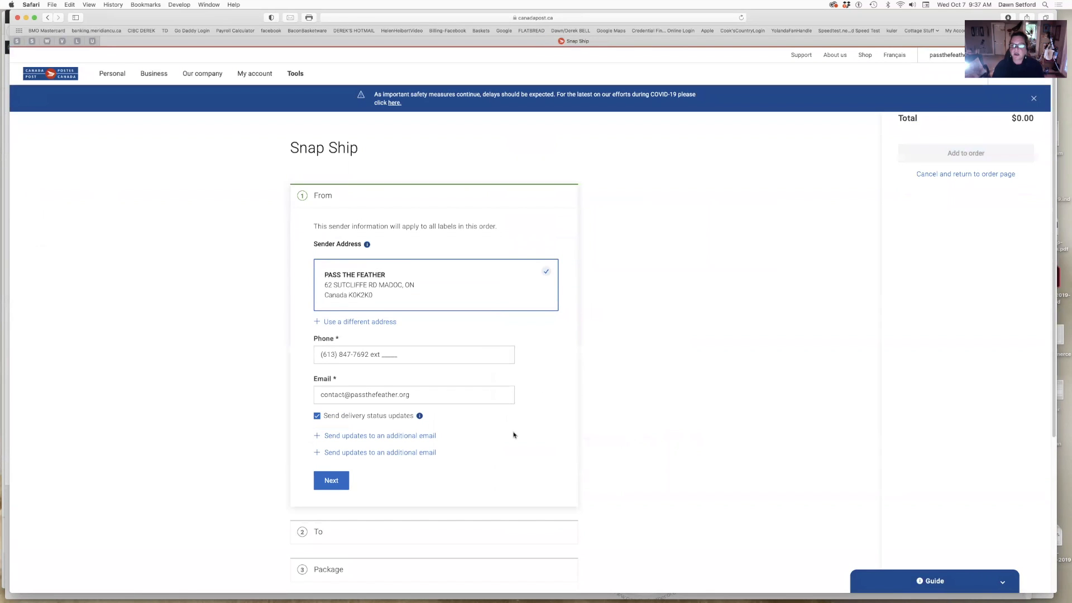
pyautogui.scroll(-3, 514, 435)
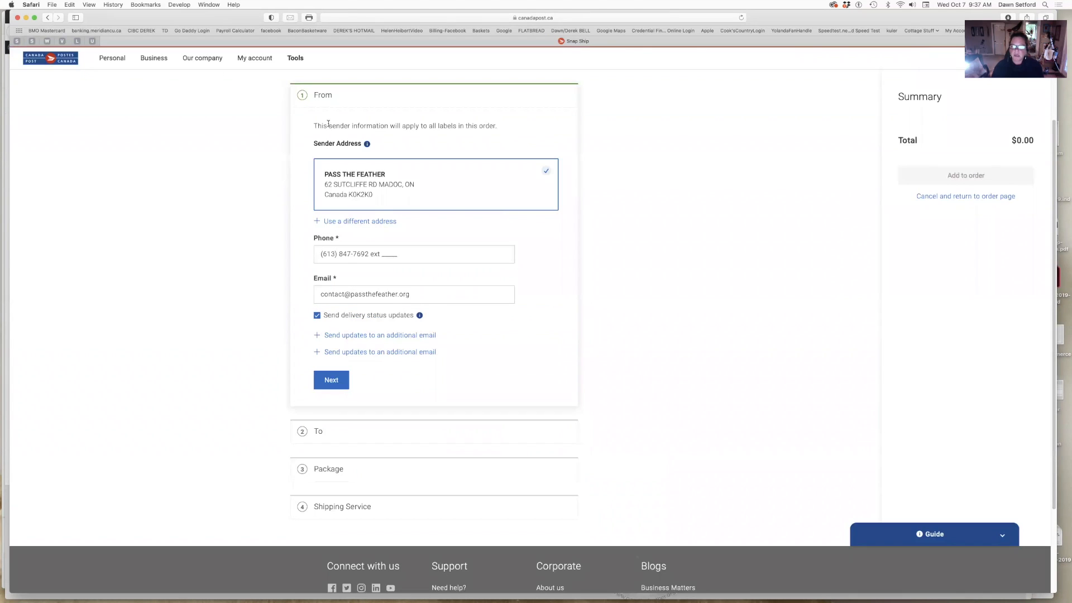
pyautogui.click(331, 381)
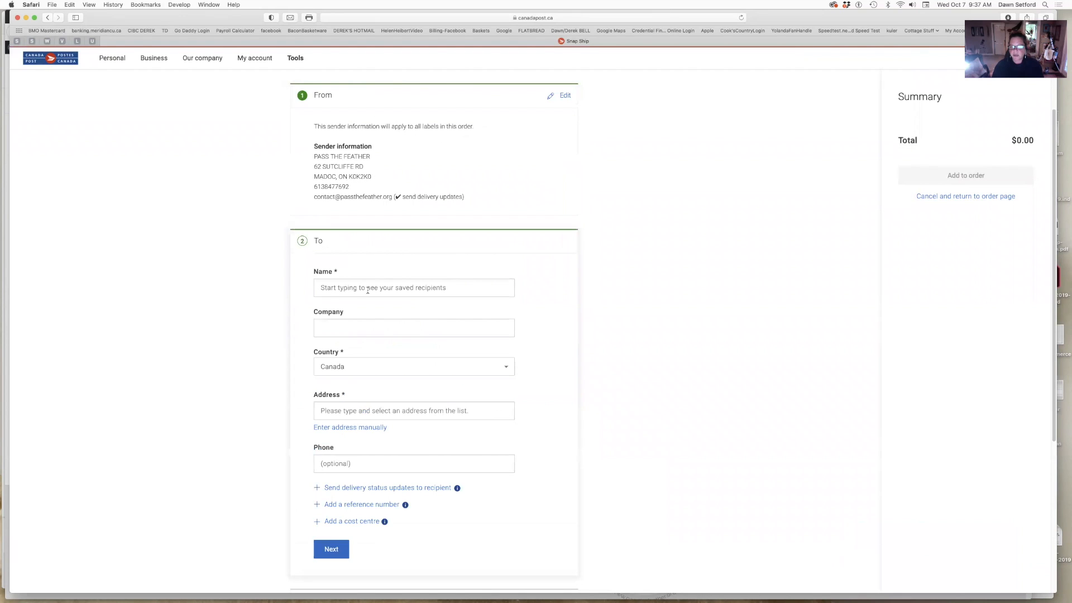
# - Enter the recipient's name and fill in the Canadian delivery address from the suggested addresses
pyautogui.click(367, 290)
pyautogui.write('Joe')
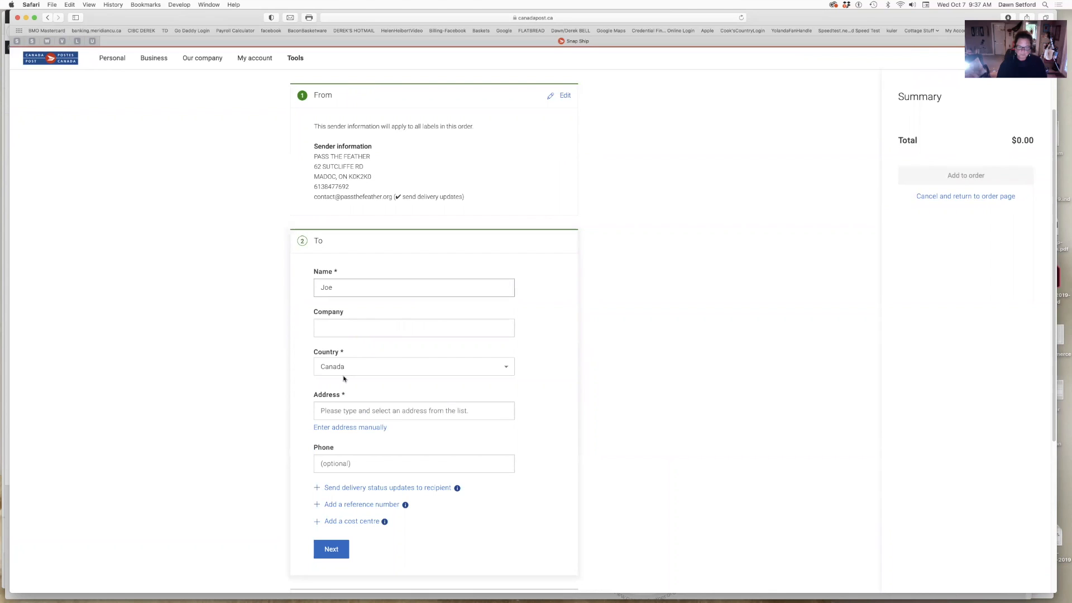
pyautogui.click(342, 411)
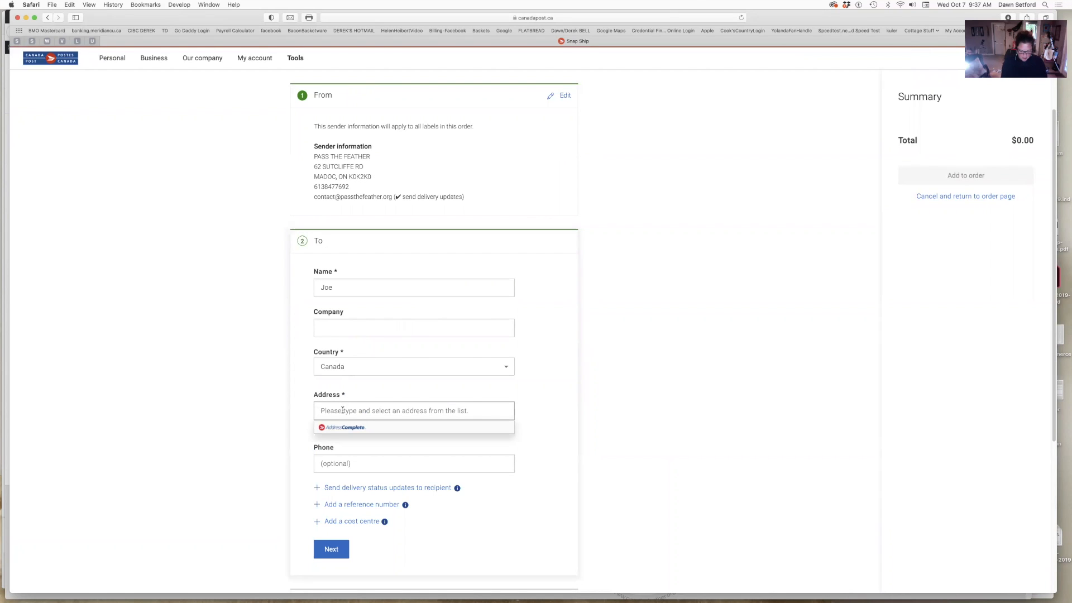
pyautogui.write('120')
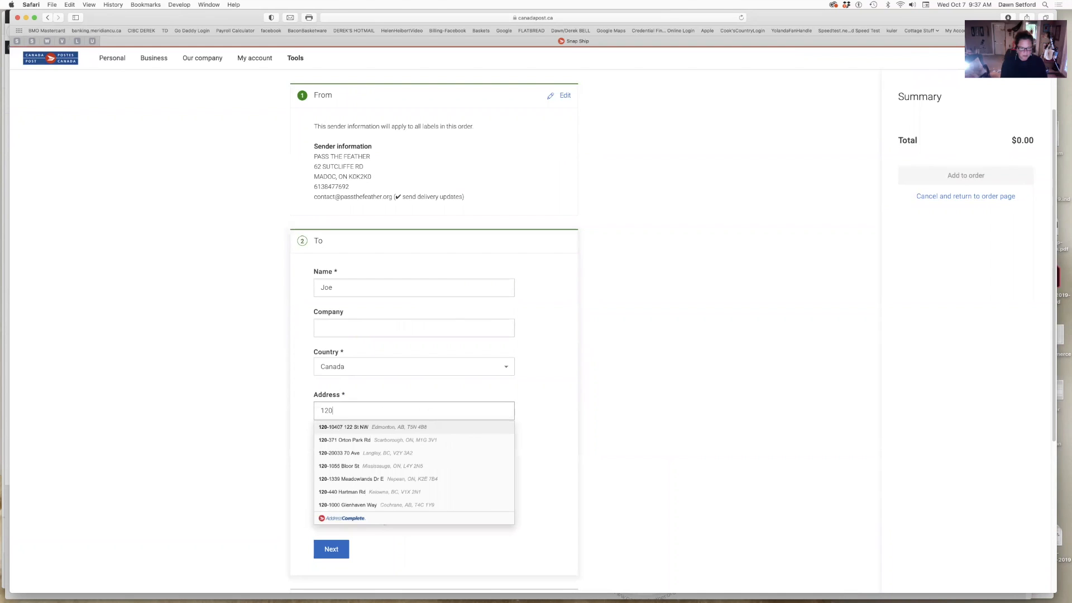
pyautogui.click(336, 427)
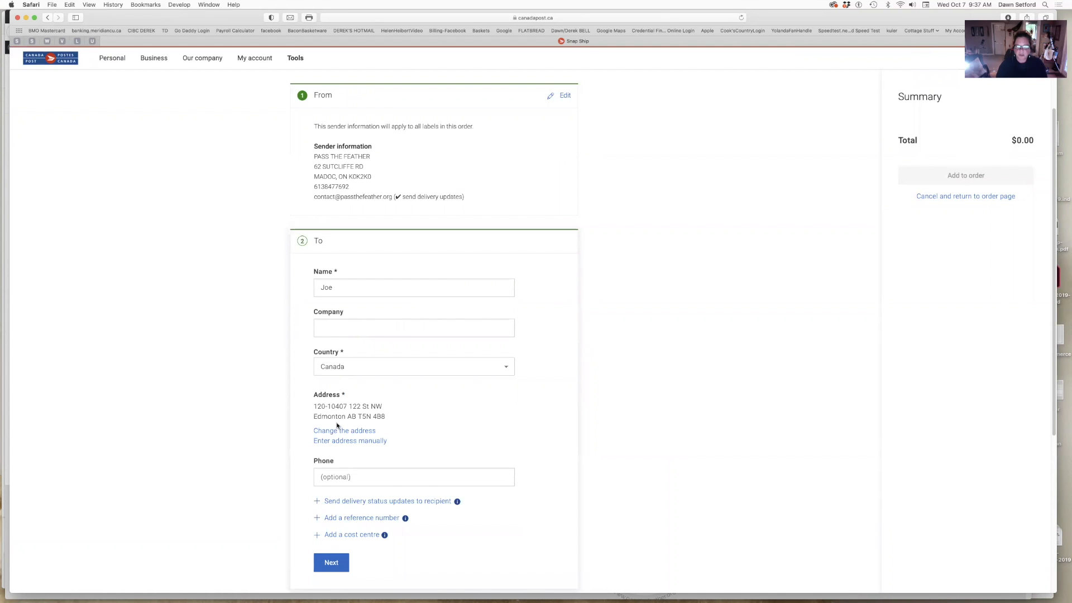
# - Add the recipient email field for delivery status updates, leave phone and email blank, and continue to the package details
pyautogui.scroll(-2, 333, 422)
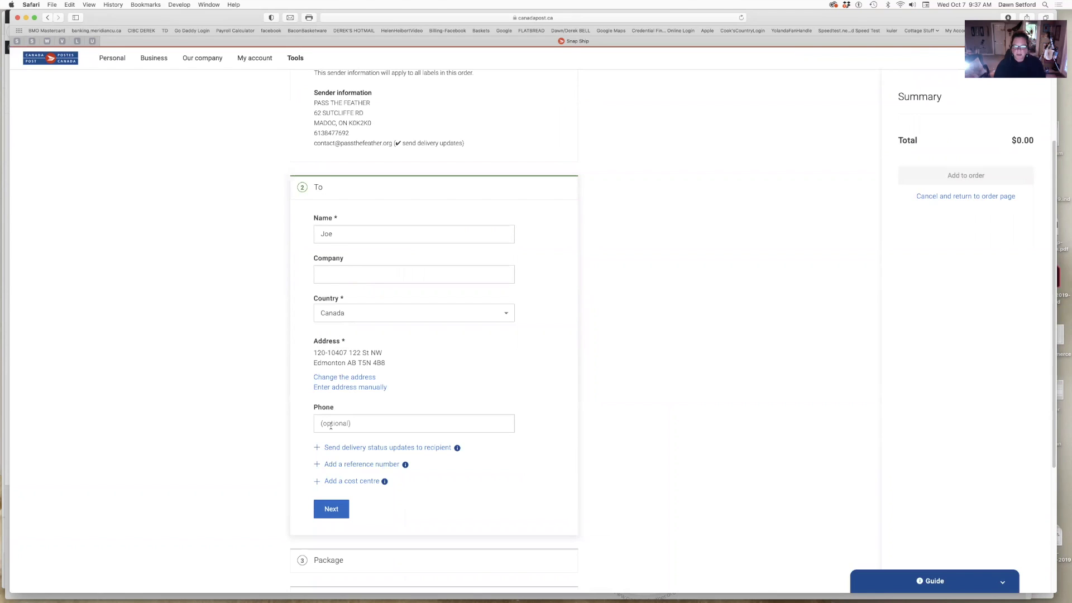
pyautogui.click(330, 419)
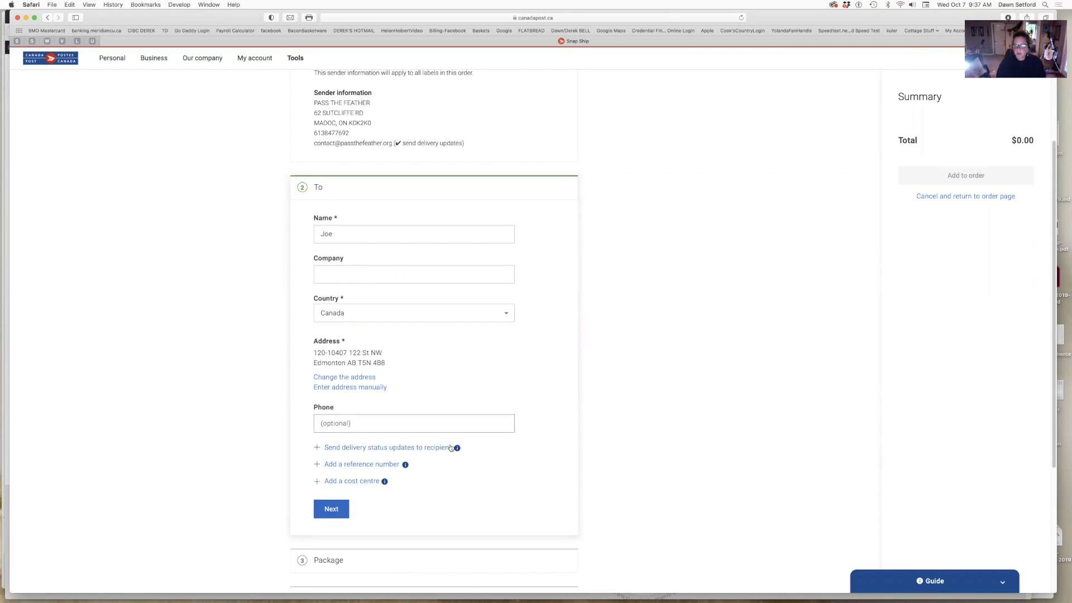
pyautogui.click(316, 448)
pyautogui.click(348, 460)
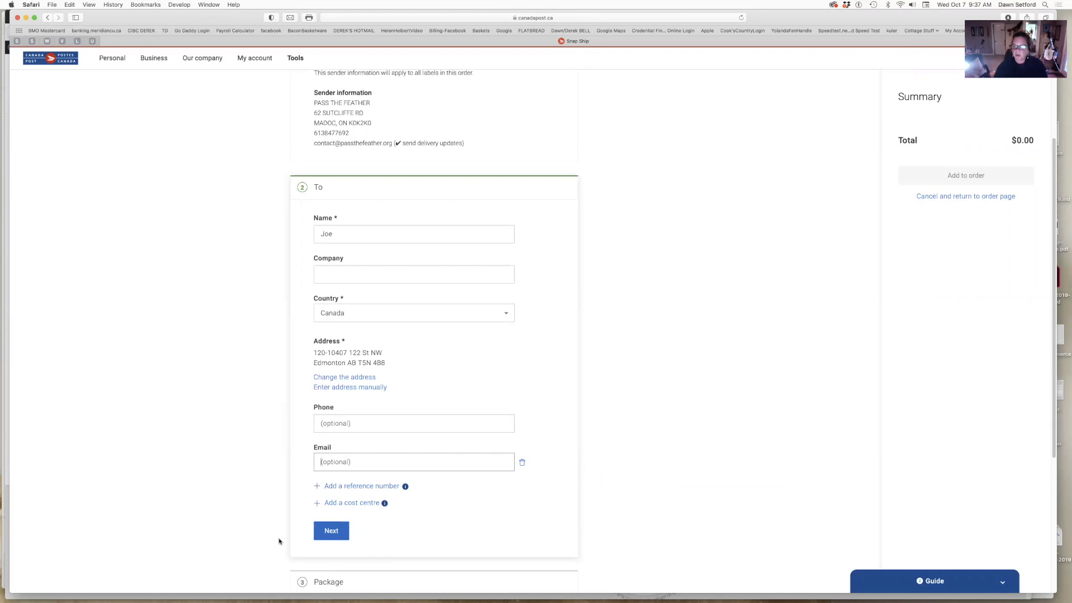
pyautogui.scroll(-5, 279, 541)
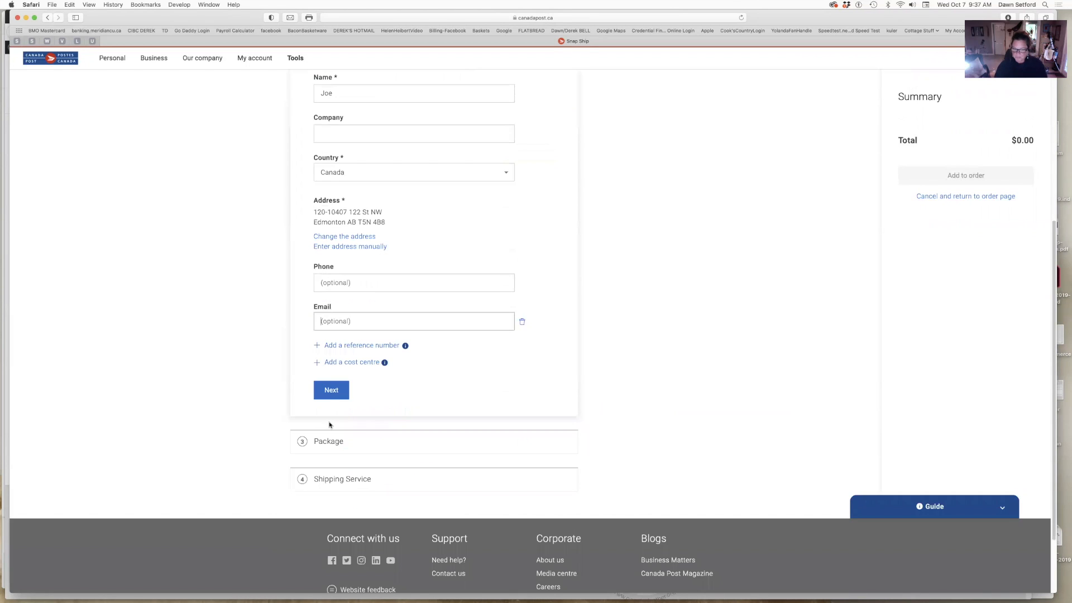
pyautogui.click(329, 390)
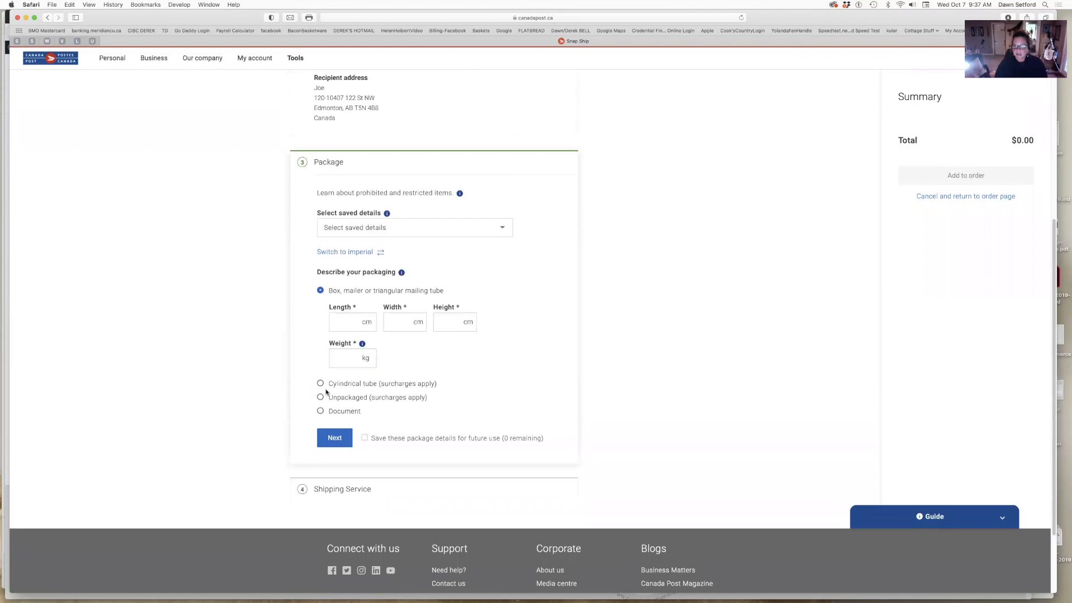
# - Describe the package as a 60 x 16 x 16 cm box weighing 0.320 kg and continue to the shipping services
pyautogui.click(356, 227)
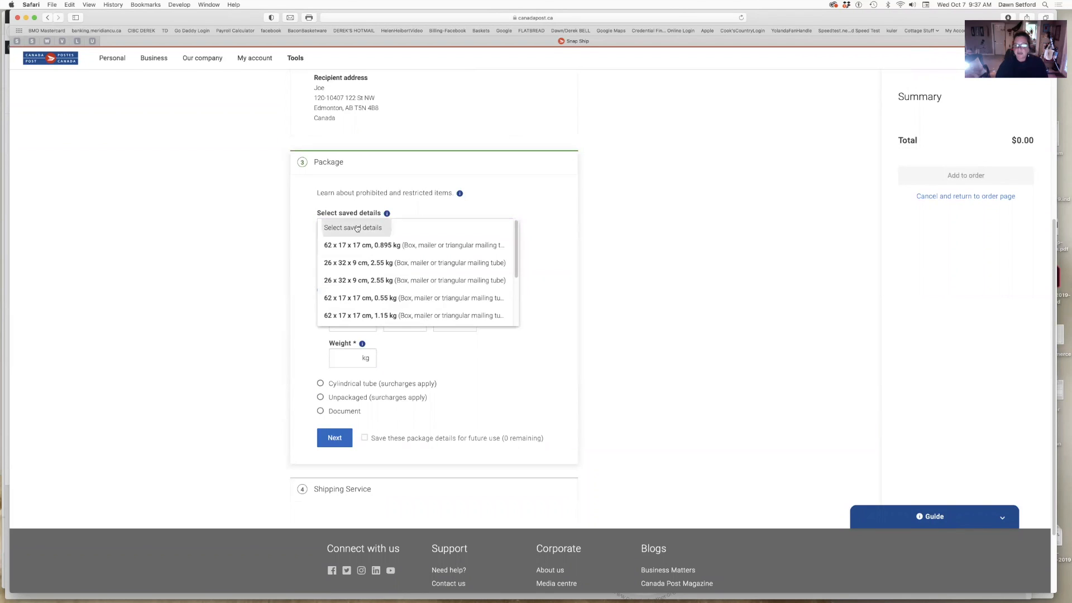
pyautogui.click(357, 227)
pyautogui.click(353, 324)
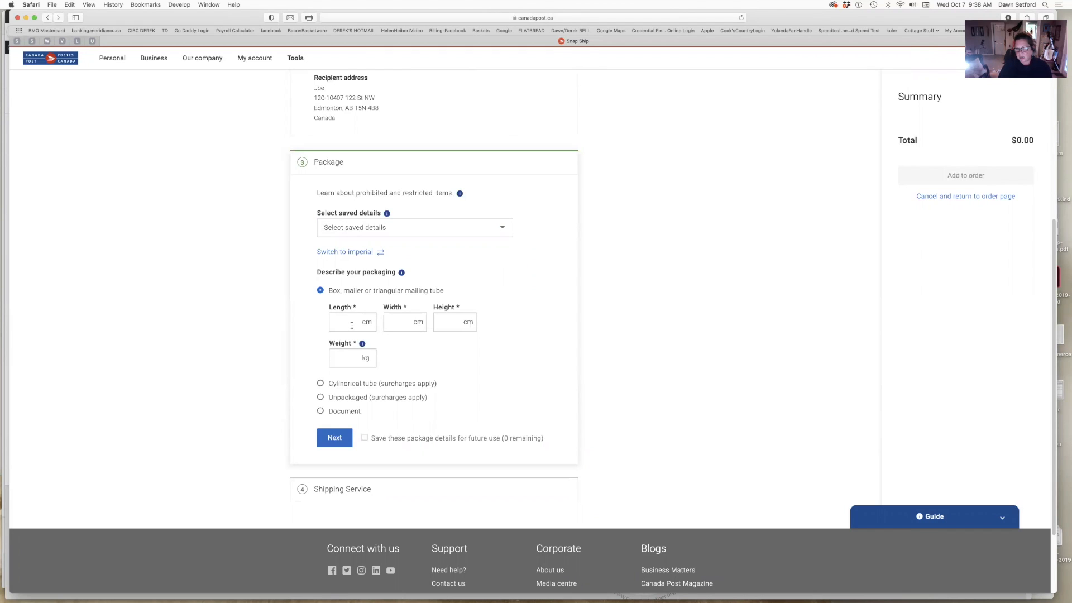
pyautogui.write('60')
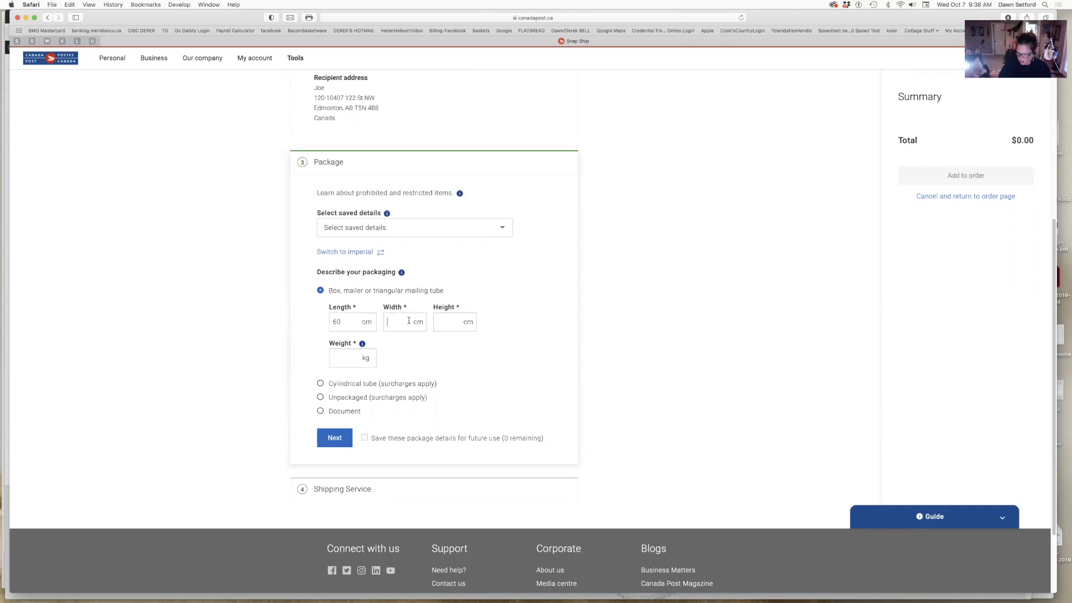
pyautogui.write('16')
pyautogui.click(449, 322)
pyautogui.write('16')
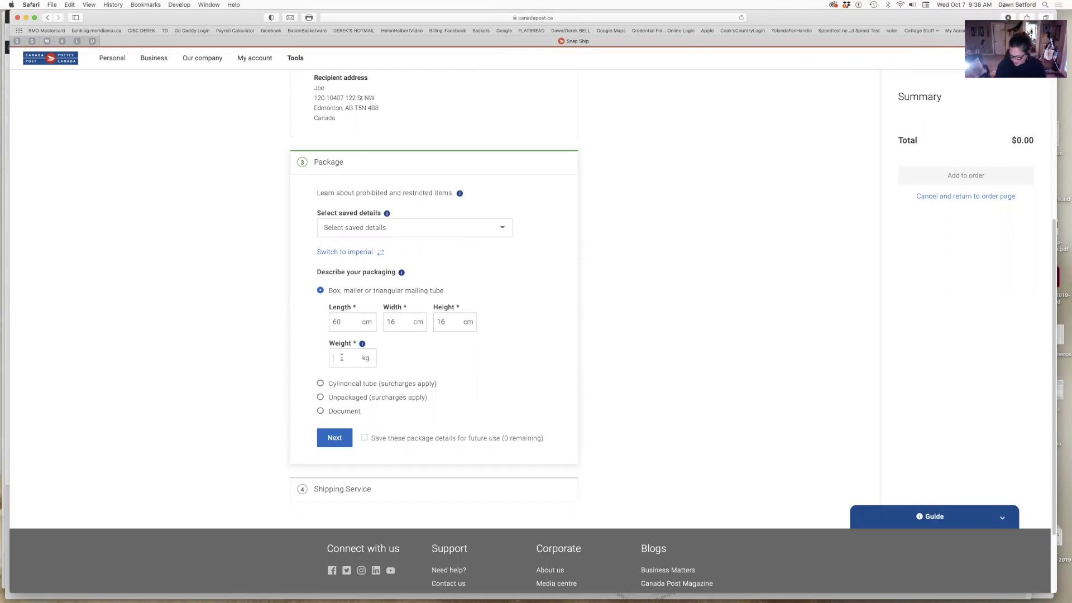
pyautogui.write('0.320')
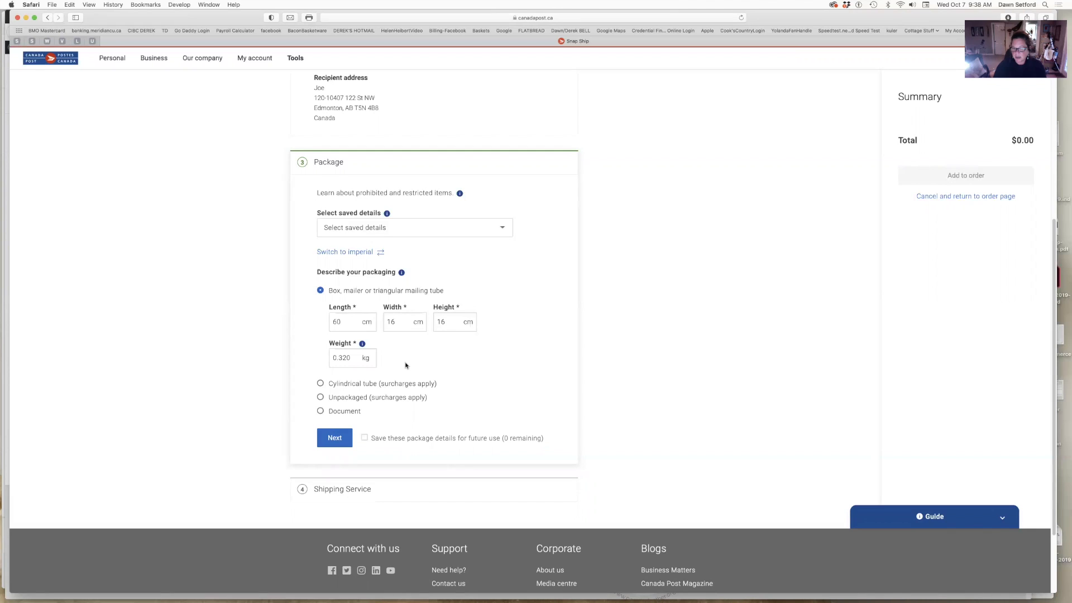
pyautogui.click(334, 438)
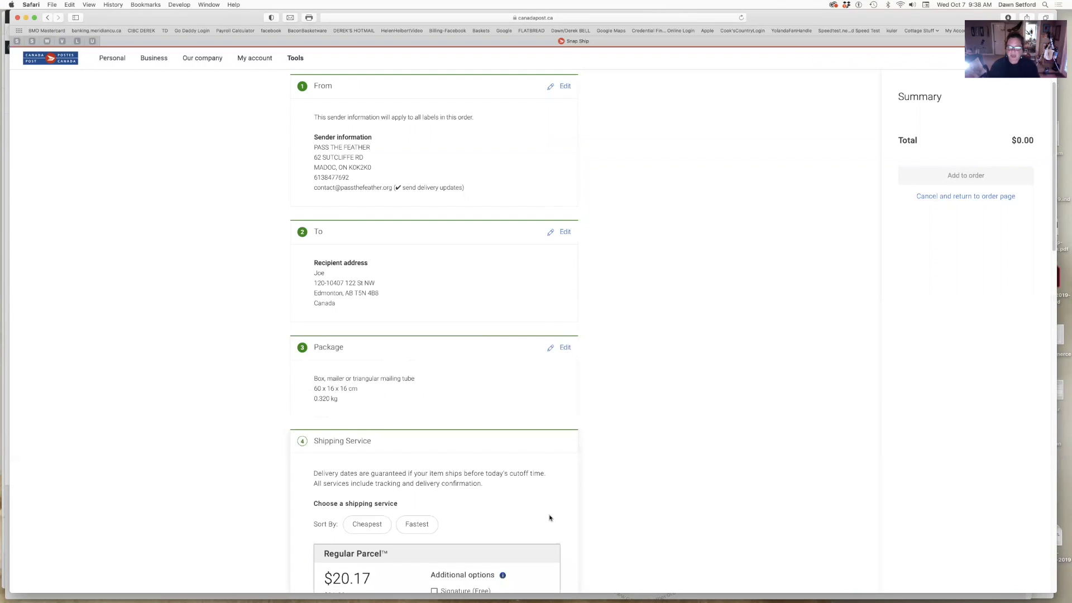
# - Compare the Regular Parcel, Expedited Parcel and Xpresspost rates and choose Expedited Parcel as the shipping service
pyautogui.scroll(-3, 550, 518)
pyautogui.scroll(-3, 550, 517)
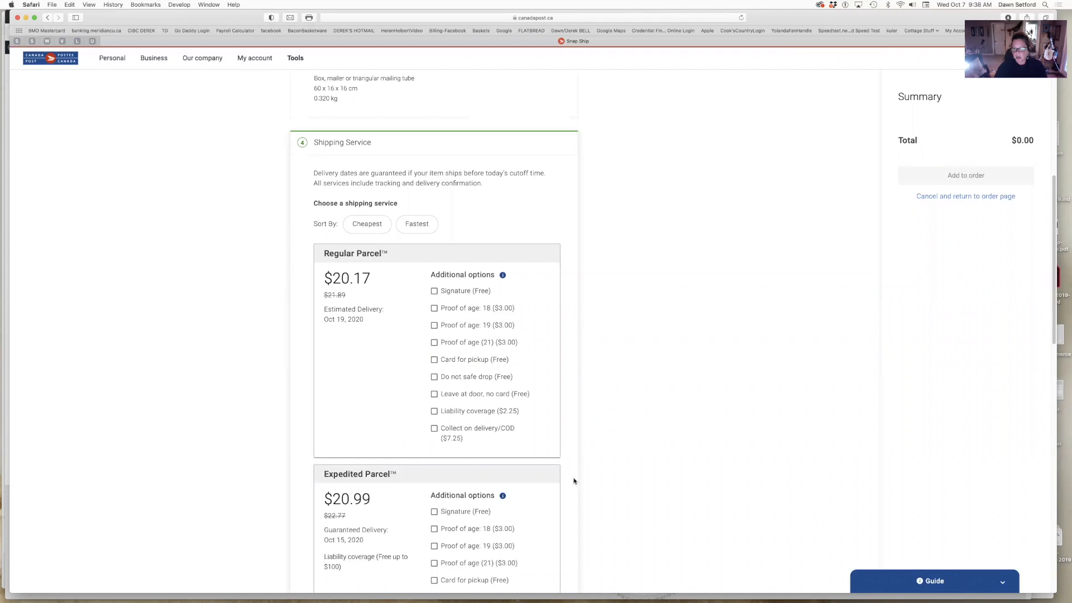
pyautogui.scroll(-3, 574, 480)
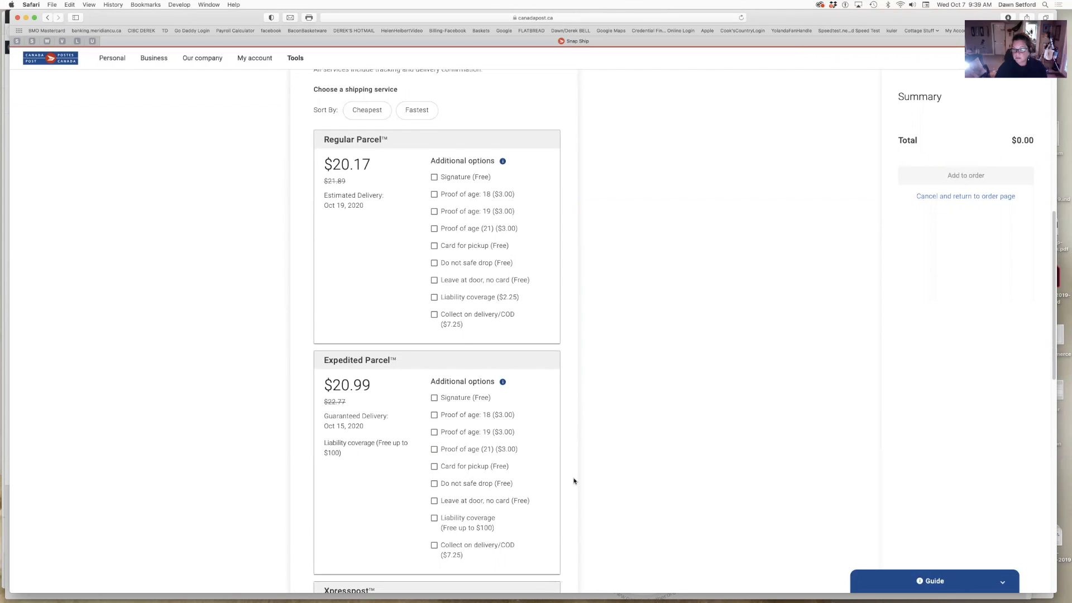
pyautogui.scroll(-5, 573, 480)
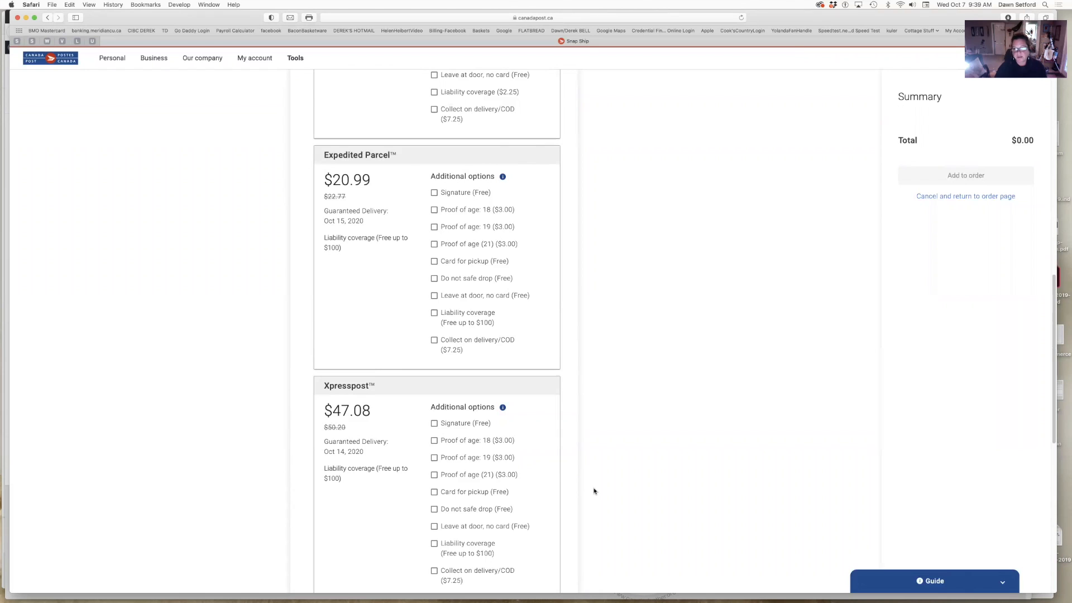
pyautogui.scroll(3, 594, 490)
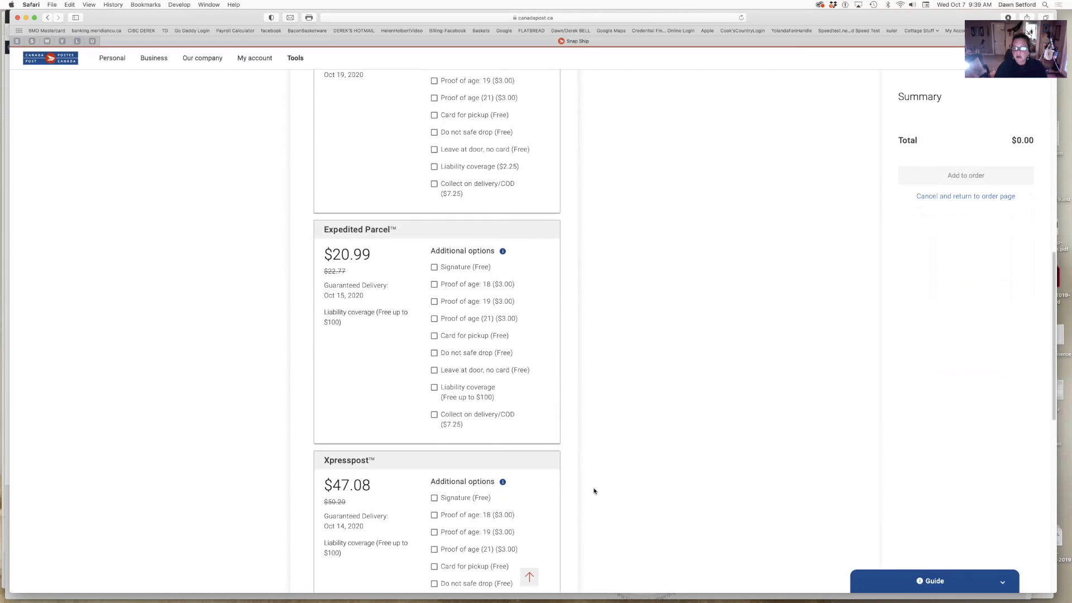
pyautogui.scroll(6, 593, 491)
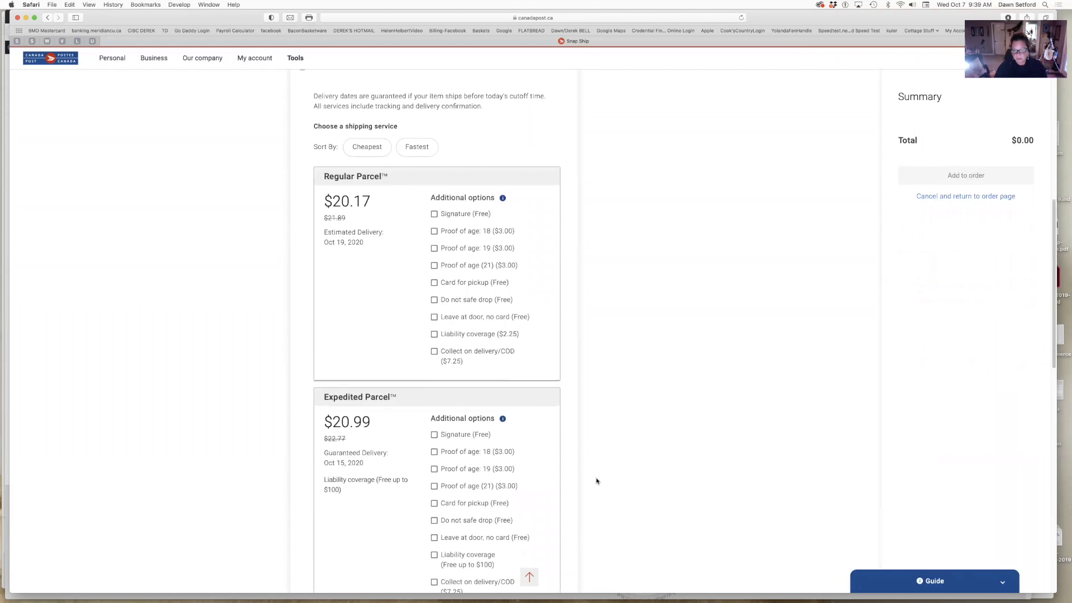
pyautogui.scroll(2, 595, 481)
pyautogui.moveTo(371, 483); pyautogui.dragTo(323, 483)
pyautogui.scroll(10, 535, 399)
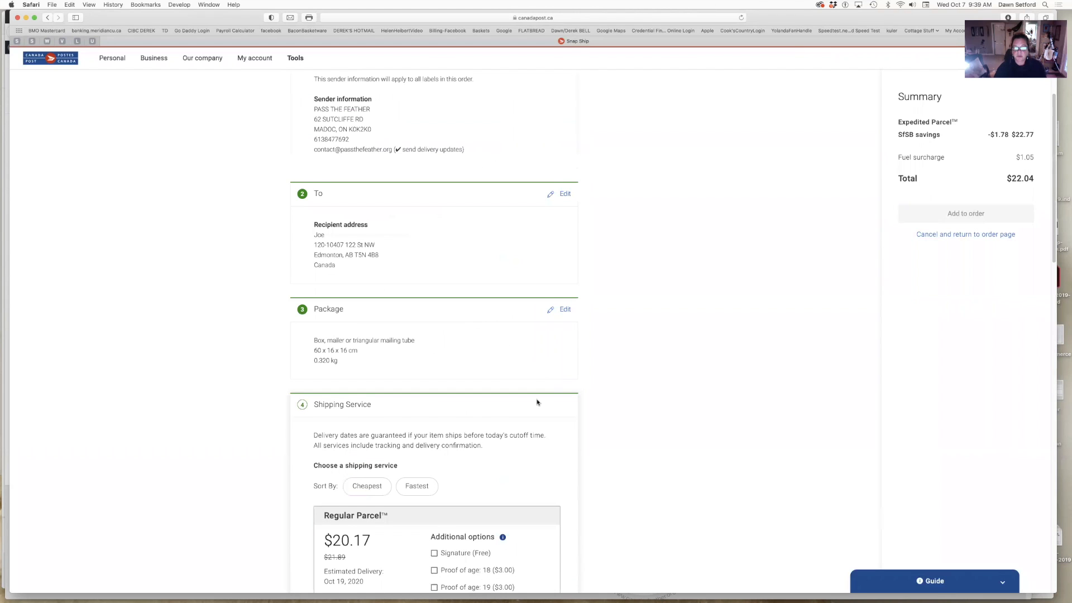
# - Edit the recipient details, replace the delivery address with a suggested Ottawa address, and continue to the package details
pyautogui.click(564, 197)
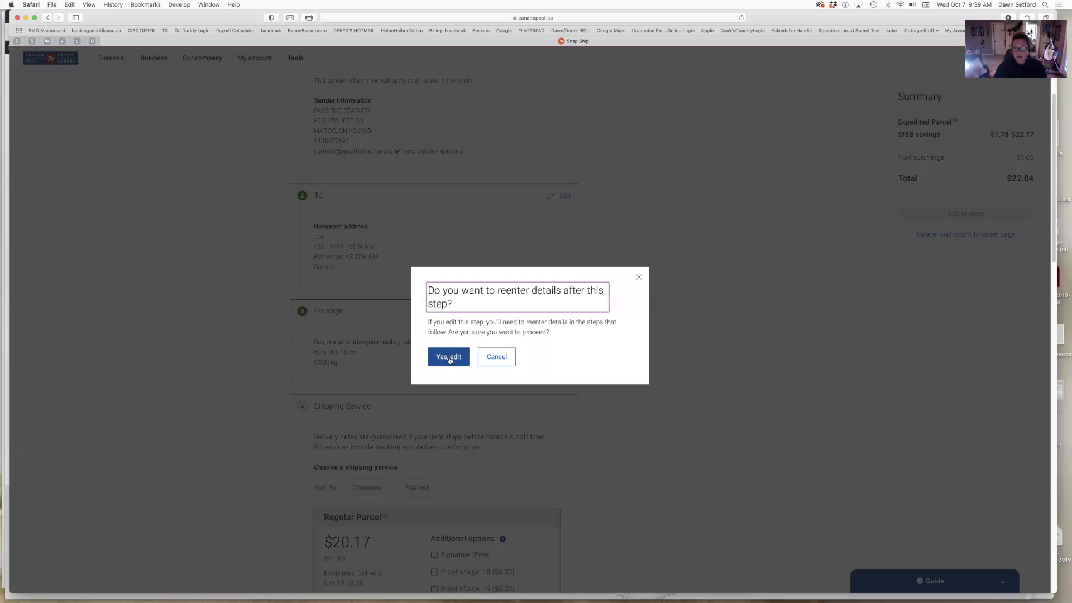
pyautogui.click(448, 358)
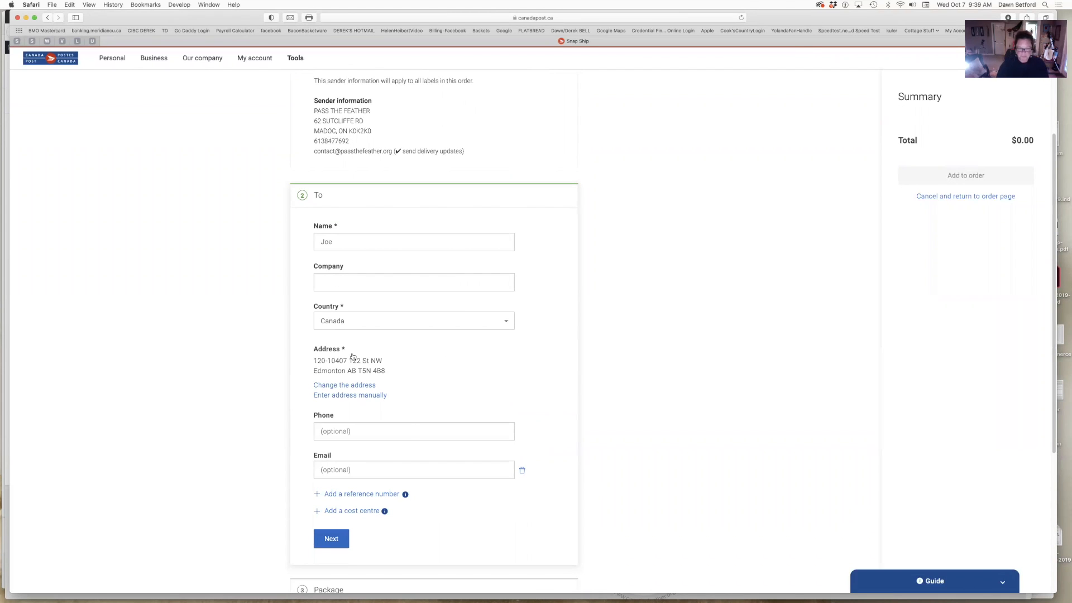
pyautogui.click(360, 385)
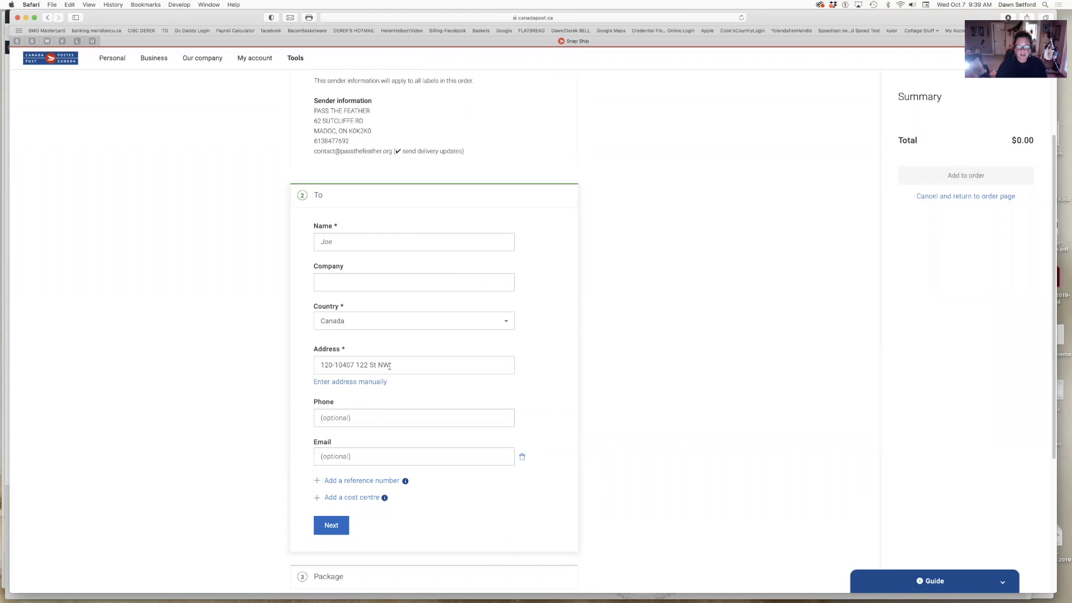
pyautogui.moveTo(389, 365); pyautogui.dragTo(305, 364)
pyautogui.write('ban')
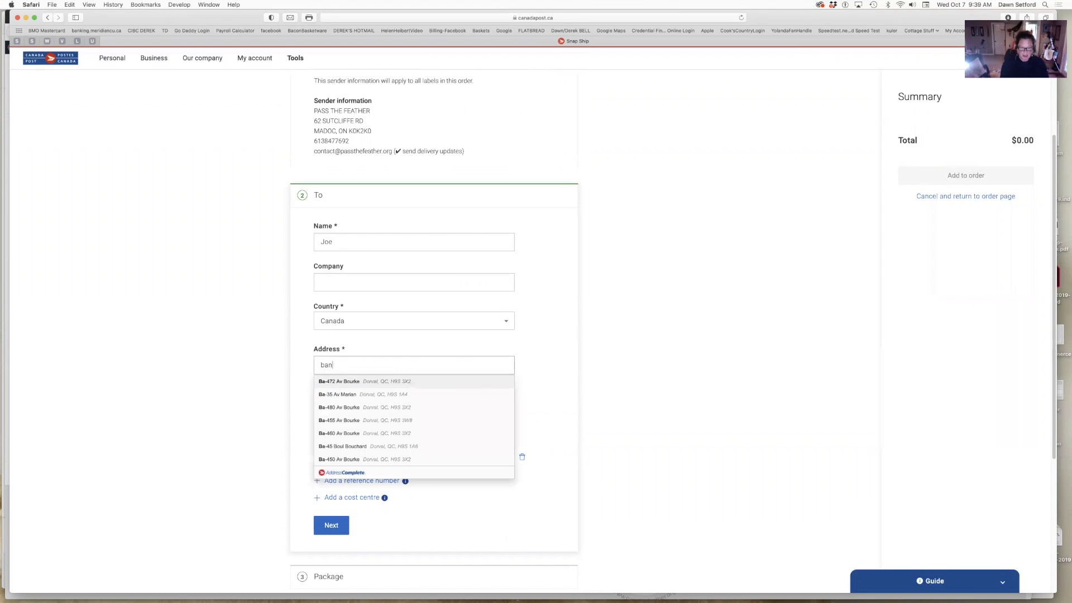
pyautogui.write('k street')
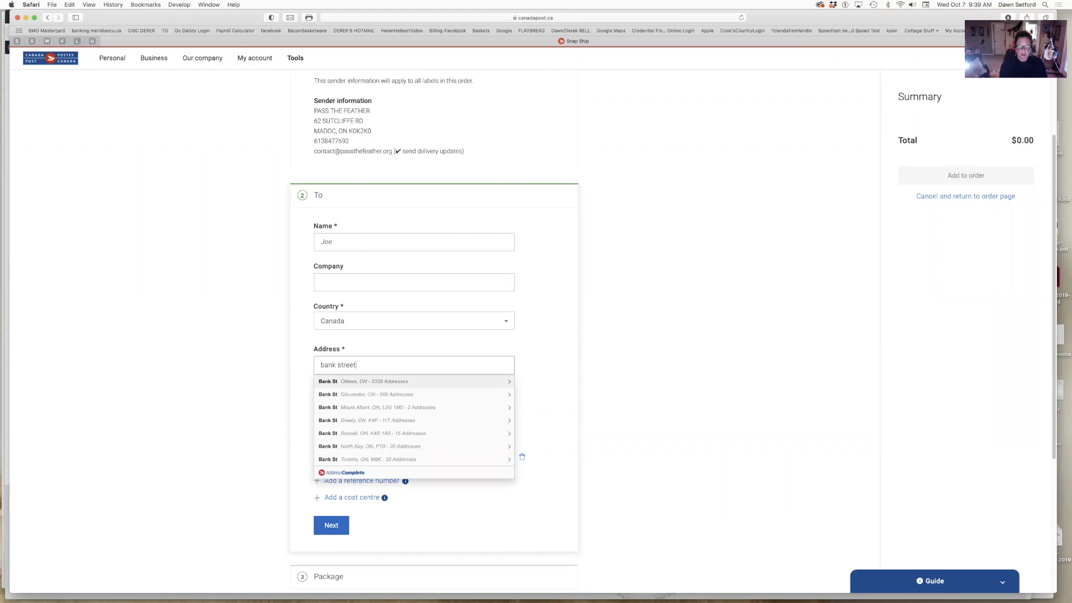
pyautogui.click(326, 382)
pyautogui.click(326, 384)
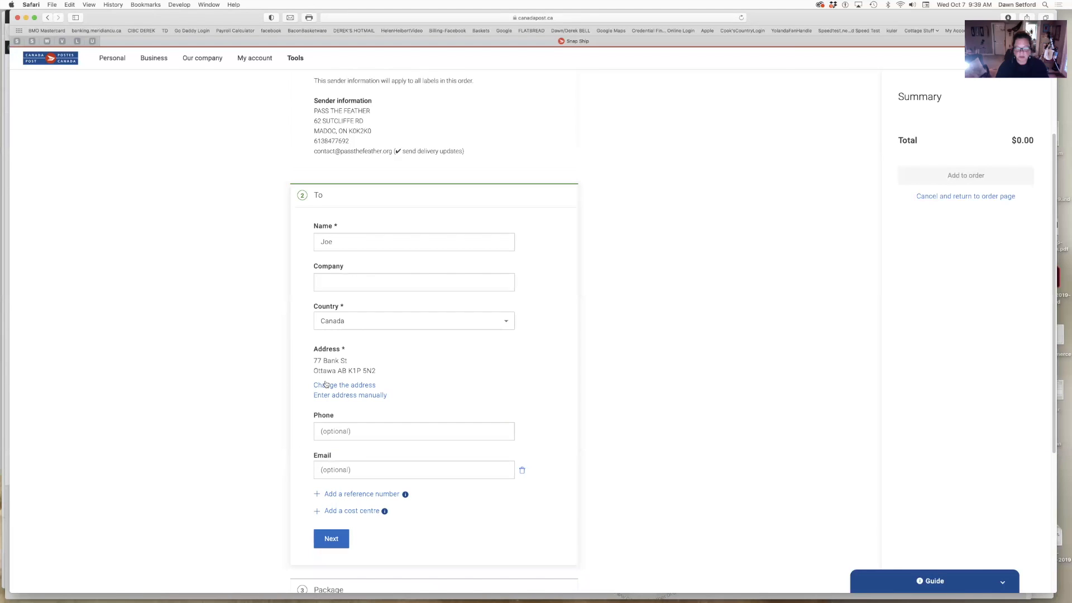
pyautogui.click(335, 542)
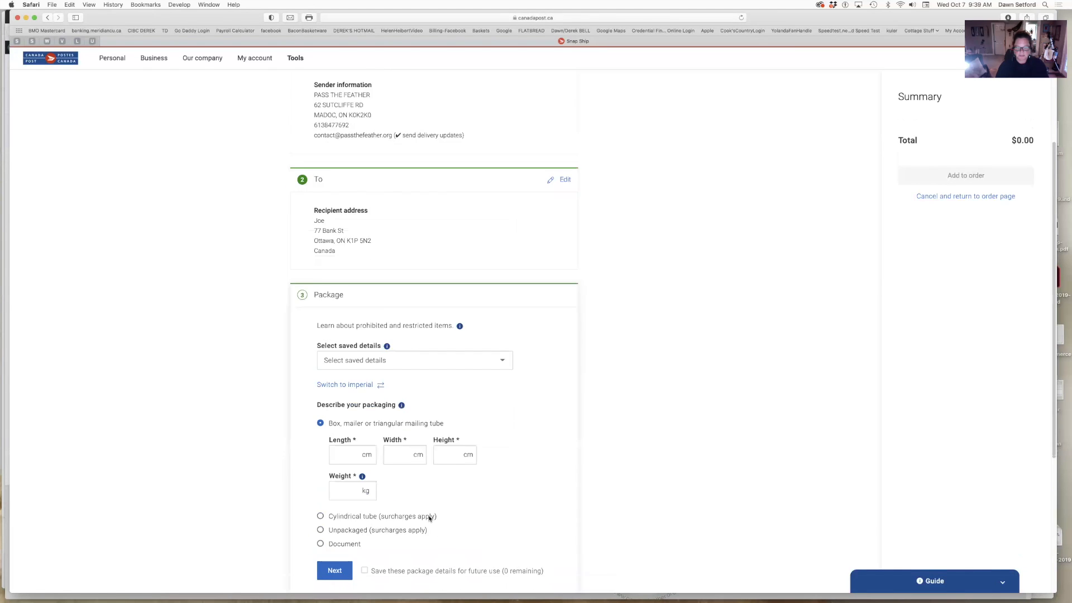
# - Describe the package for the Ottawa address as a 60 x 16 x 16 cm box weighing 0.320 kg and continue
pyautogui.click(352, 314)
pyautogui.write('60')
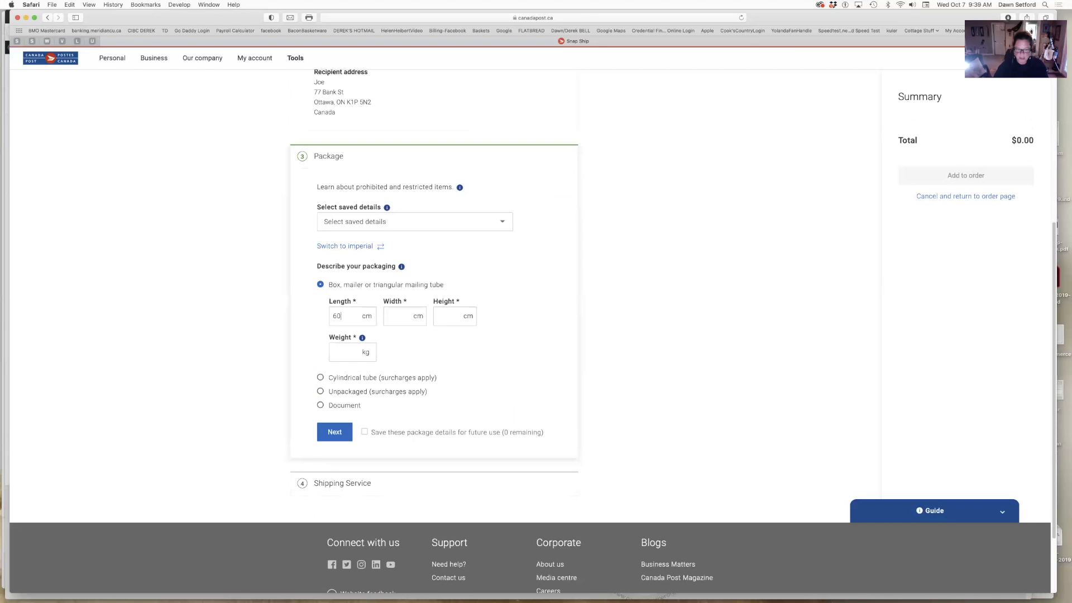
pyautogui.click(389, 317)
pyautogui.write('16')
pyautogui.press('Tab')
pyautogui.write('16')
pyautogui.press('Tab')
pyautogui.write('0.320')
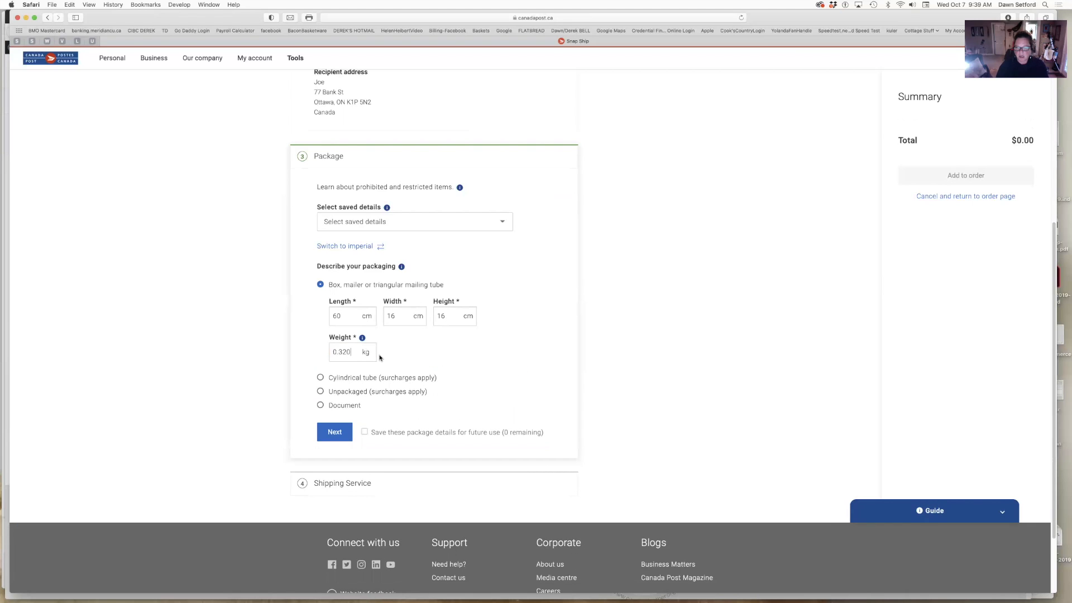
pyautogui.moveTo(339, 349); pyautogui.dragTo(351, 350)
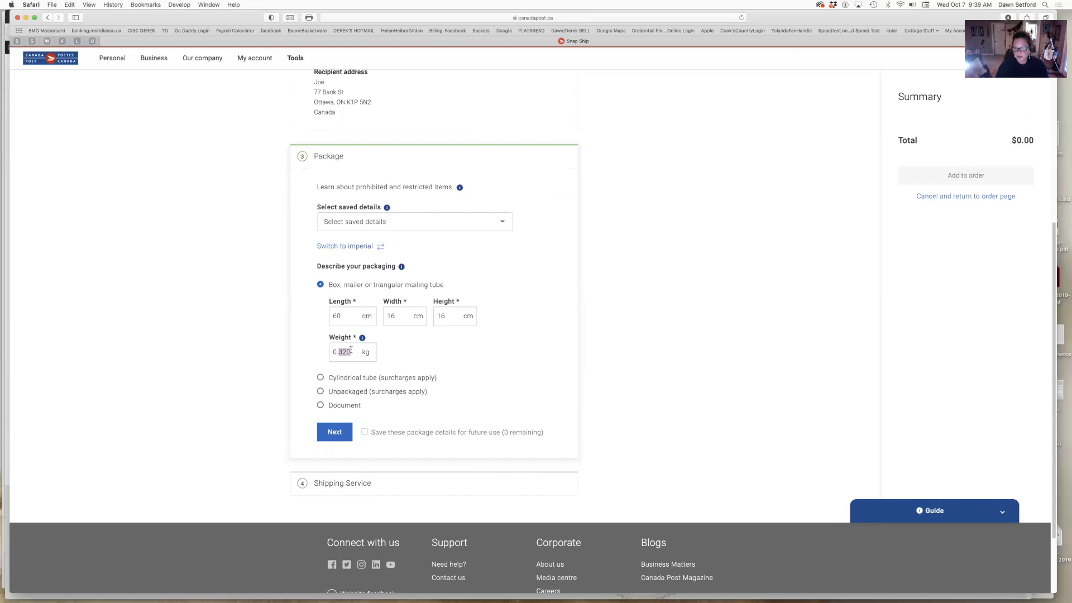
pyautogui.click(351, 350)
pyautogui.click(344, 435)
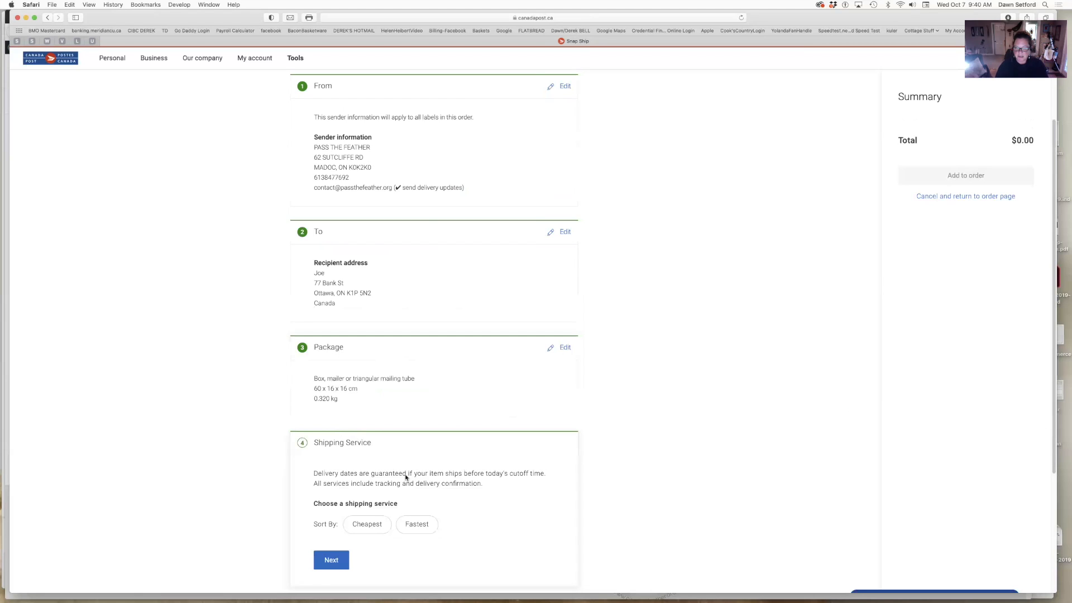
# - Choose Expedited Parcel for the Ottawa shipment and check its total with fuel surcharge in the summary
pyautogui.scroll(-2, 411, 490)
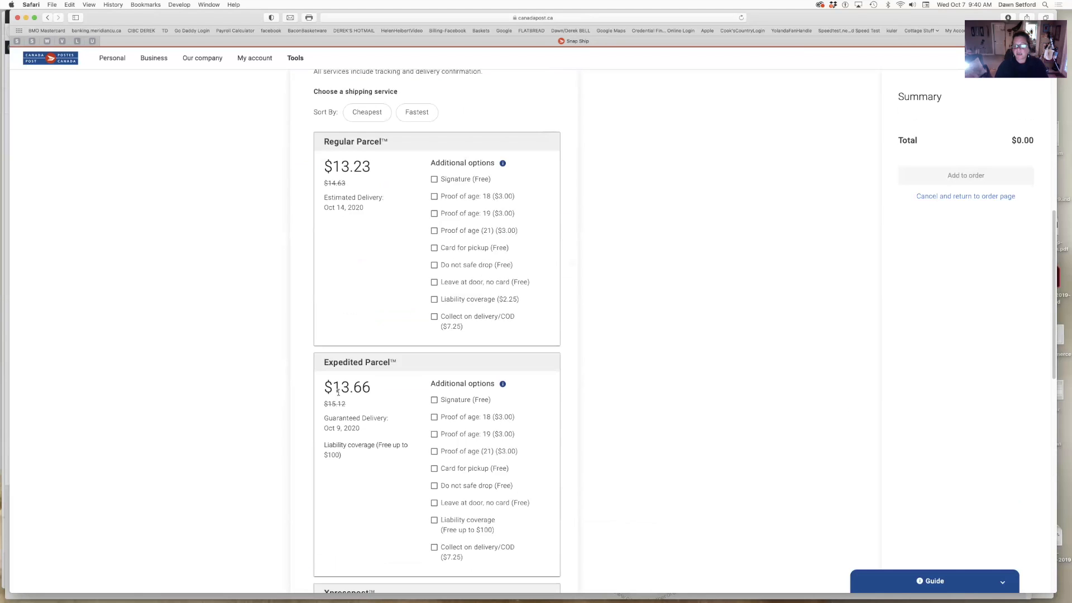
pyautogui.moveTo(333, 387); pyautogui.dragTo(368, 386)
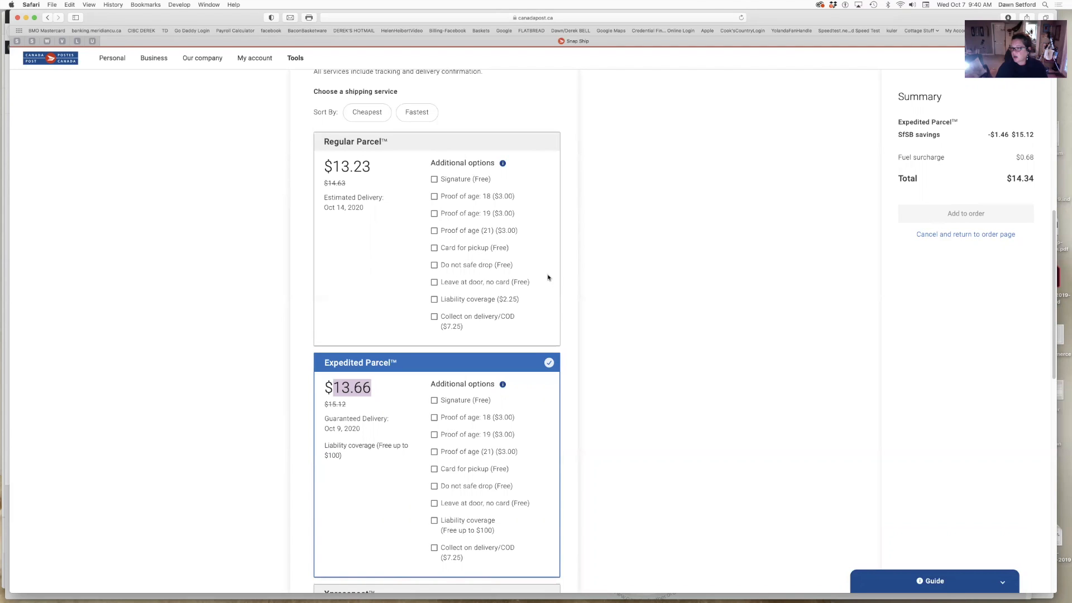
pyautogui.moveTo(1013, 178); pyautogui.dragTo(1031, 178)
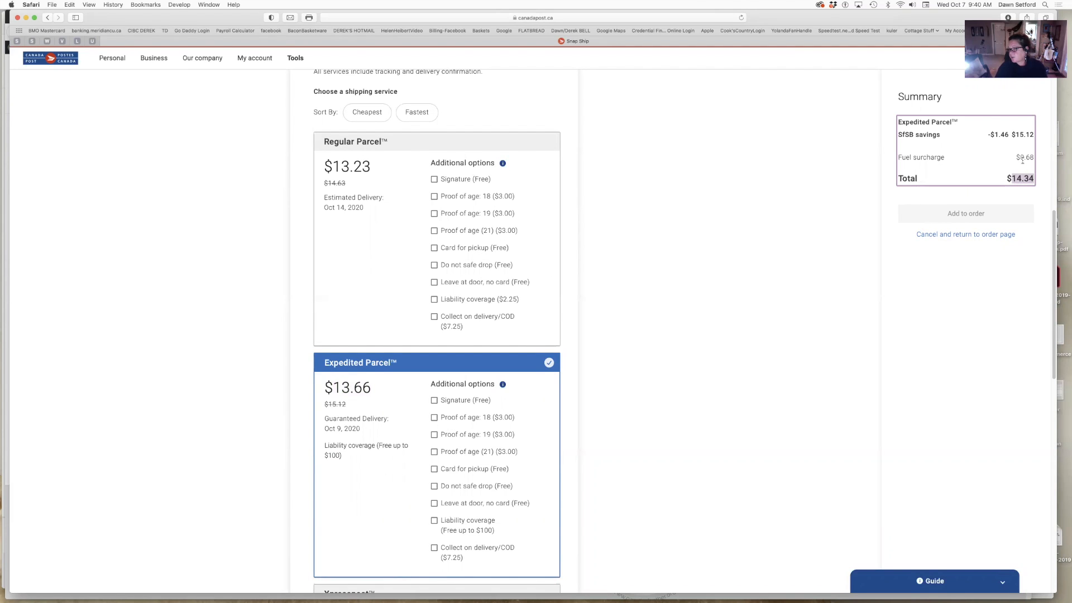
pyautogui.click(999, 195)
pyautogui.moveTo(1012, 178); pyautogui.dragTo(1032, 177)
pyautogui.click(1020, 199)
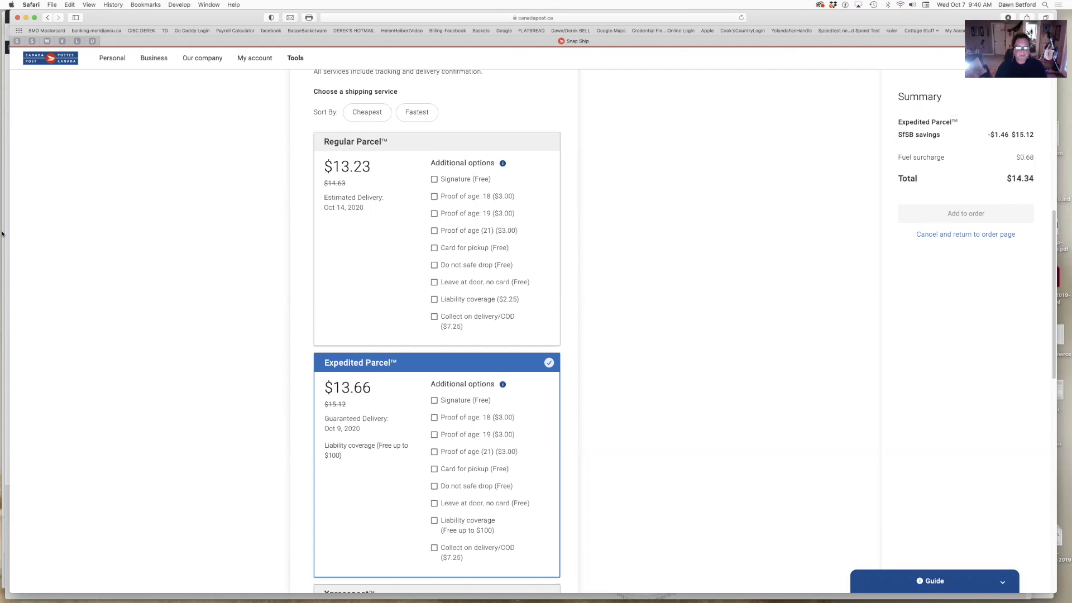
# - Switch to the IndigenARTSY vendor dashboard in Firefox, save the shipping policy settings and return to the zone list
pyautogui.click(15, 218)
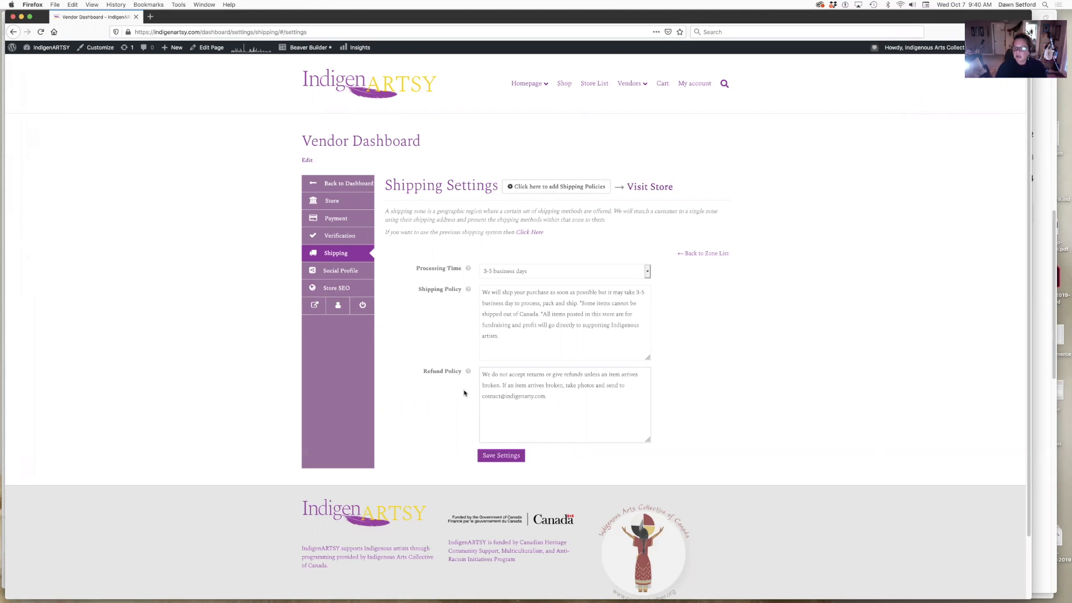
pyautogui.click(500, 454)
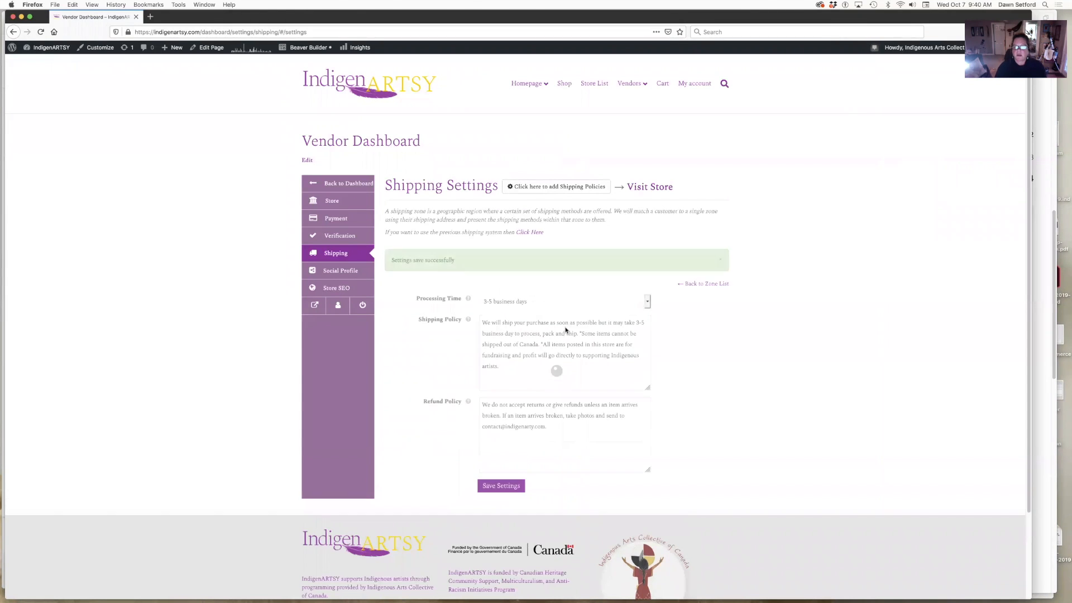
pyautogui.click(705, 285)
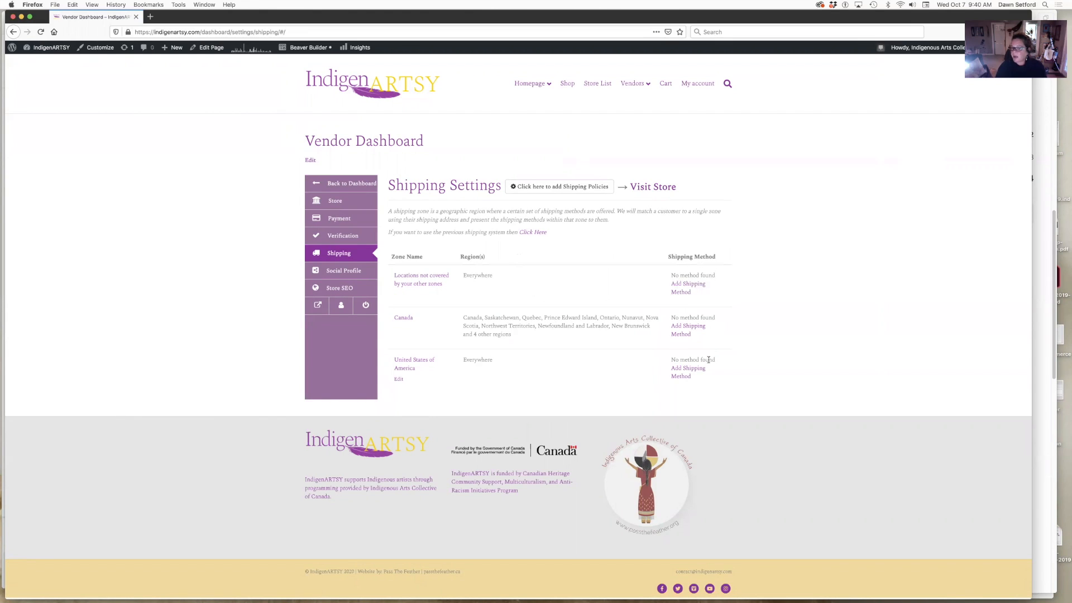
# - Open the Canada shipping zone and review the regions listed as its zone location
pyautogui.click(403, 318)
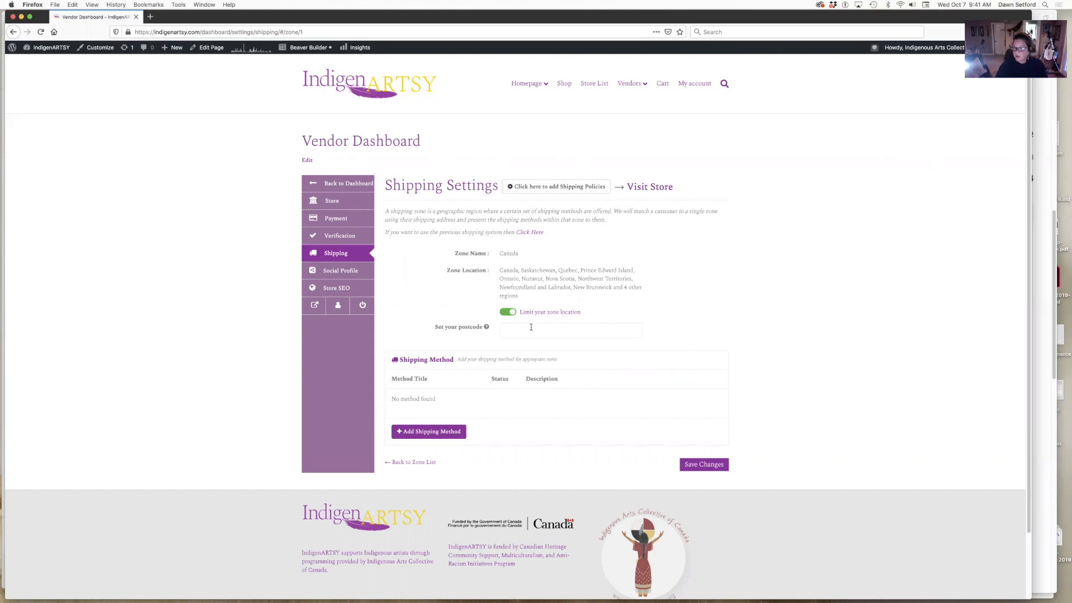
pyautogui.moveTo(500, 270); pyautogui.dragTo(528, 299)
pyautogui.click(653, 285)
pyautogui.moveTo(501, 272); pyautogui.dragTo(527, 294)
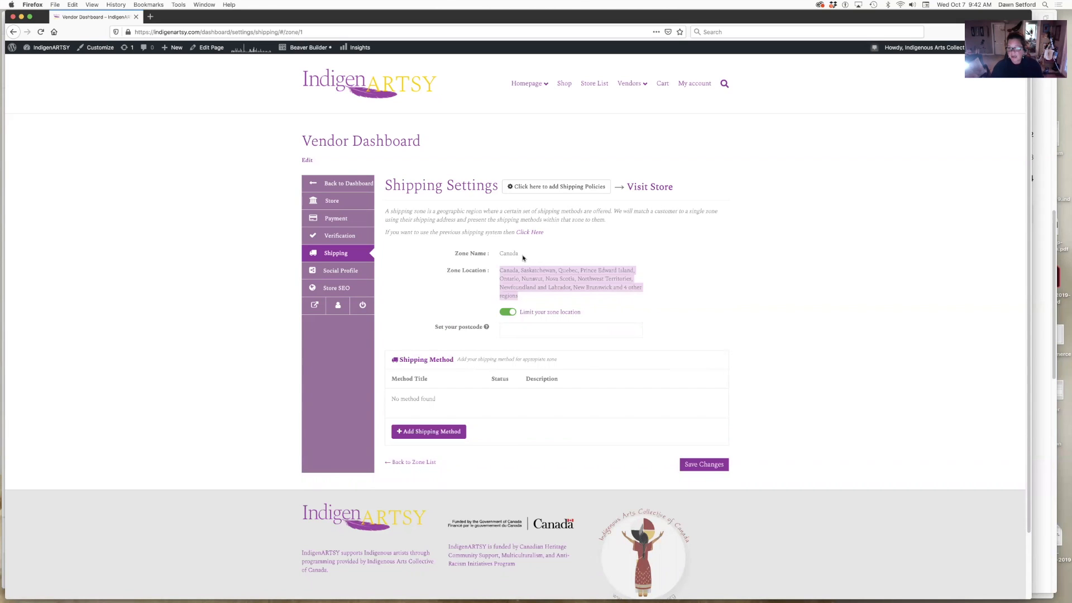
# - Add a Flat Rate shipping method to the Canada zone
pyautogui.click(431, 431)
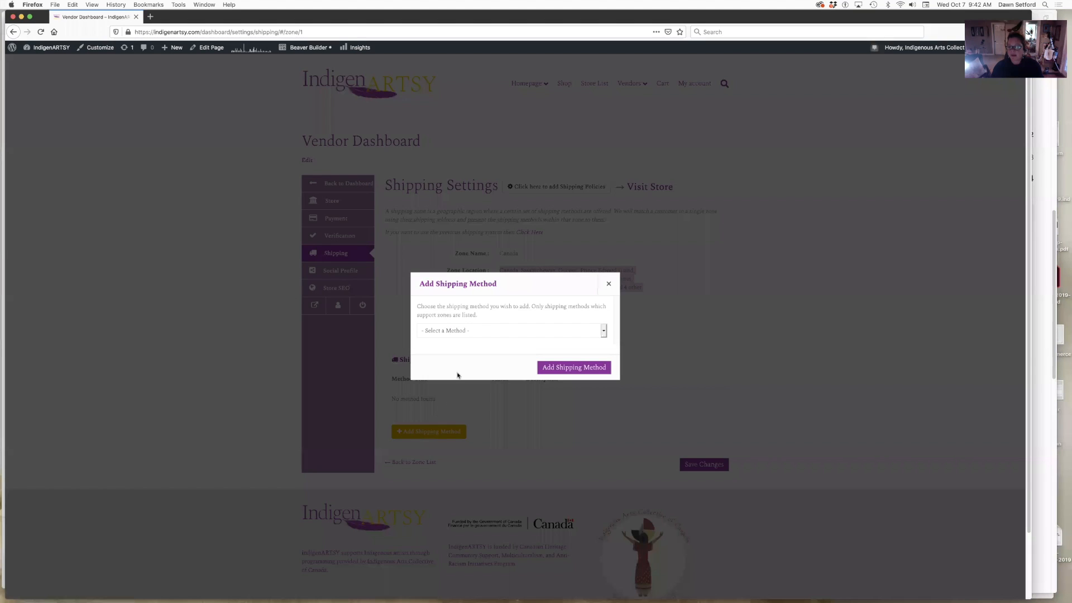
pyautogui.click(603, 330)
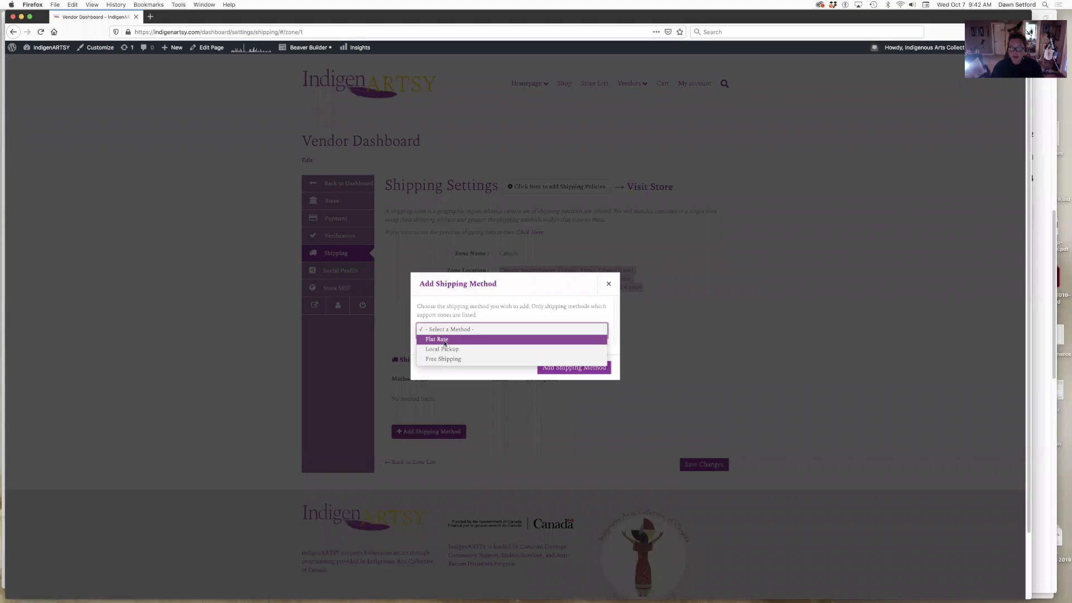
pyautogui.click(445, 340)
pyautogui.click(558, 368)
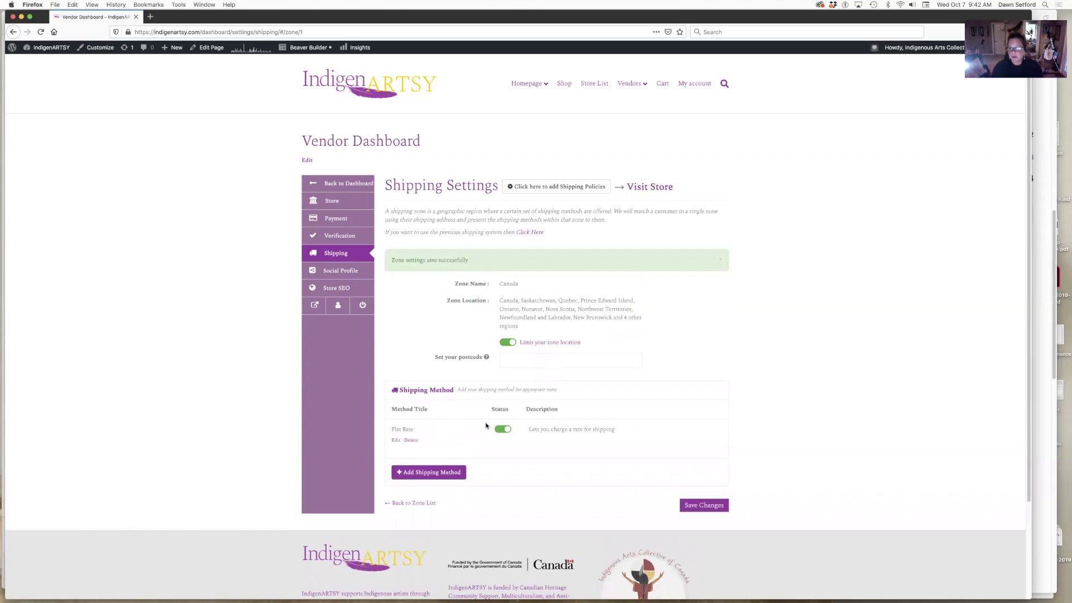
# - Open the Flat Rate method for editing and look through its cost, tax and shipping class settings
pyautogui.moveTo(396, 443)
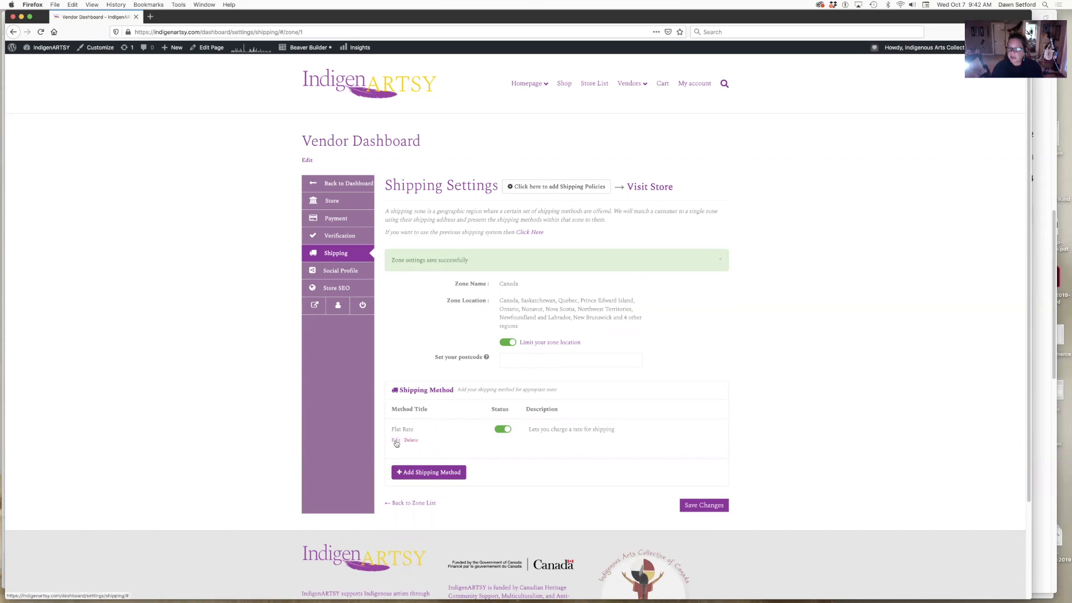
pyautogui.click(396, 440)
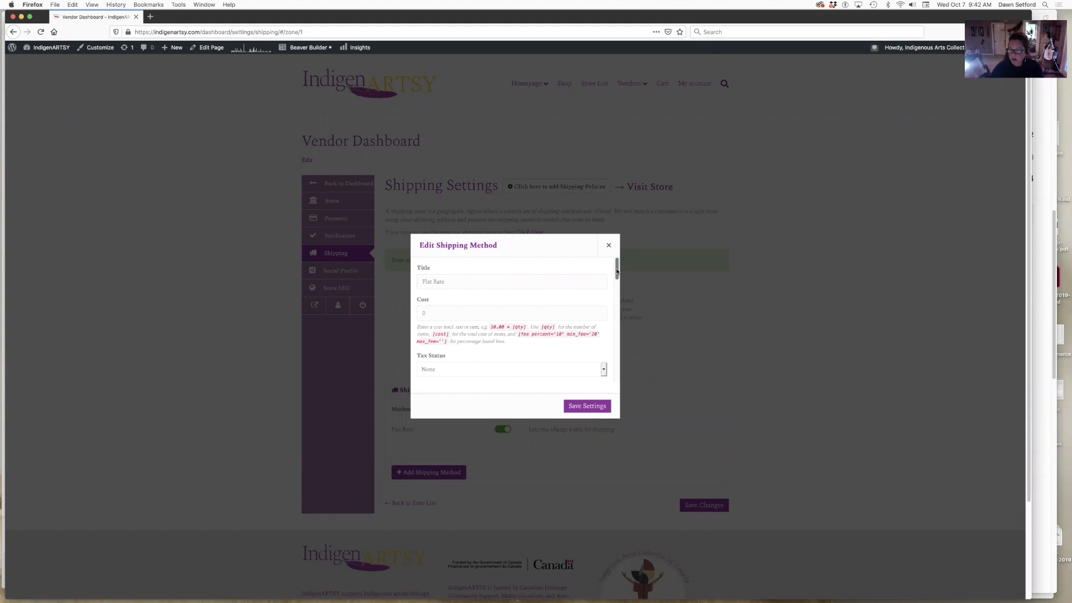
pyautogui.scroll(-10, 617, 272)
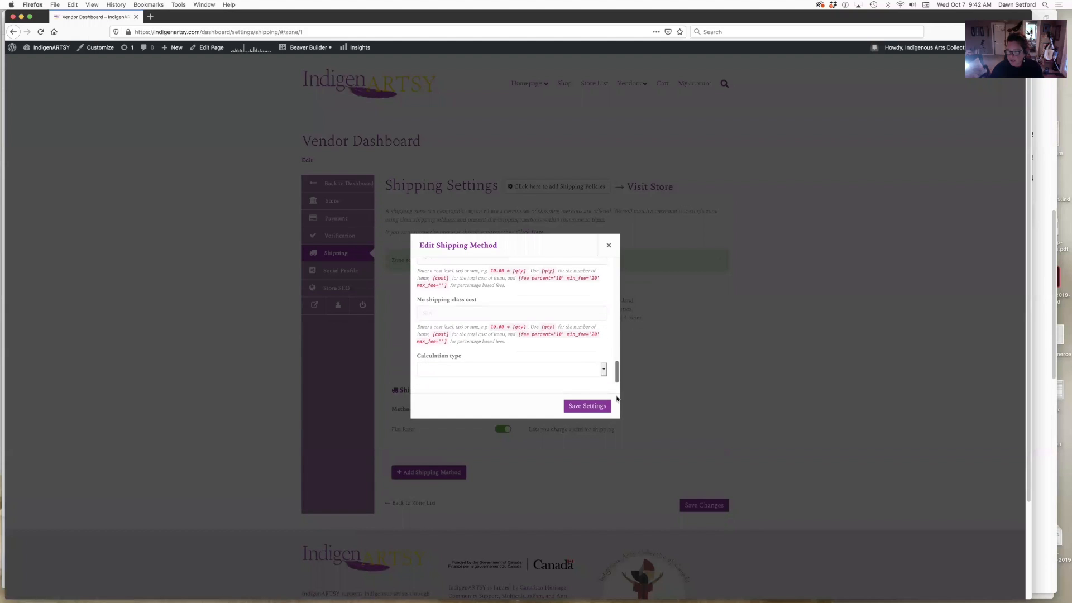
pyautogui.scroll(10, 617, 299)
pyautogui.scroll(-12, 620, 363)
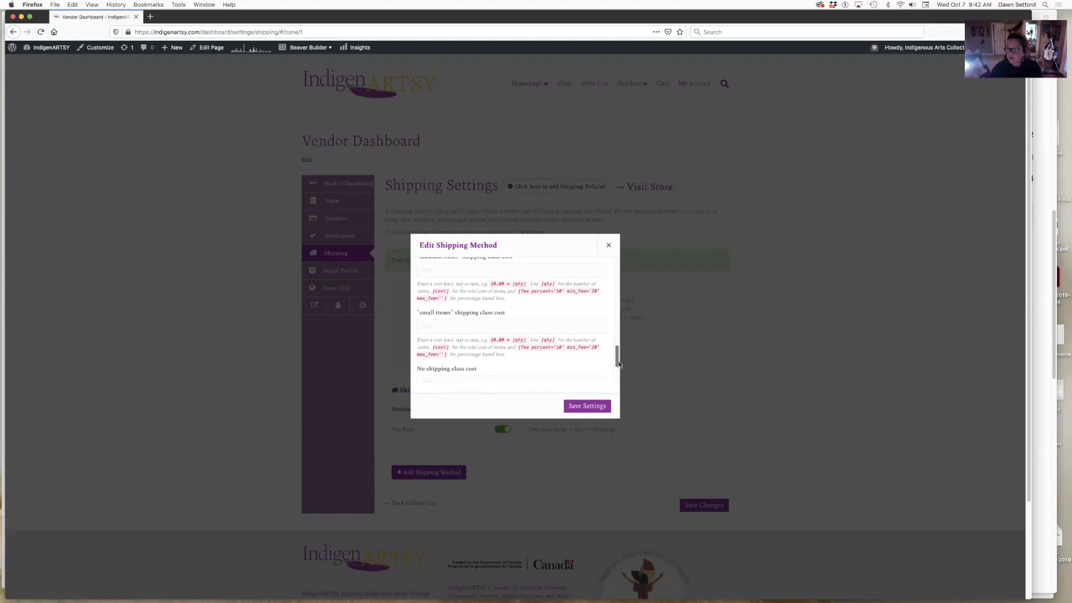
pyautogui.scroll(12, 618, 385)
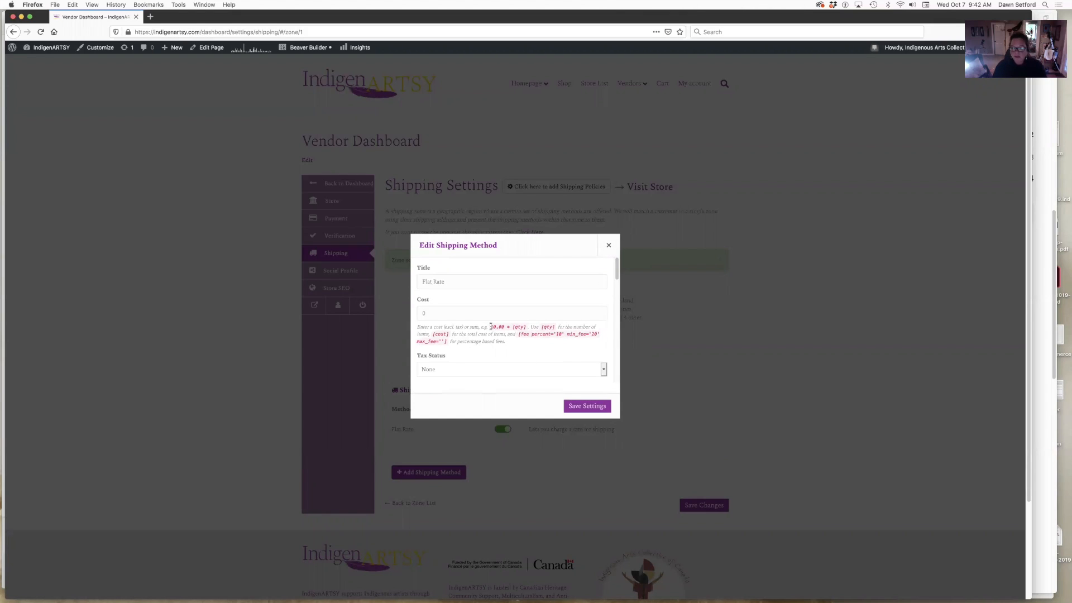
# - Copy the example formula 10.00 * [qty] from the help text into the Flat Rate method's cost
pyautogui.moveTo(490, 327); pyautogui.dragTo(525, 326)
pyautogui.press('super+c')
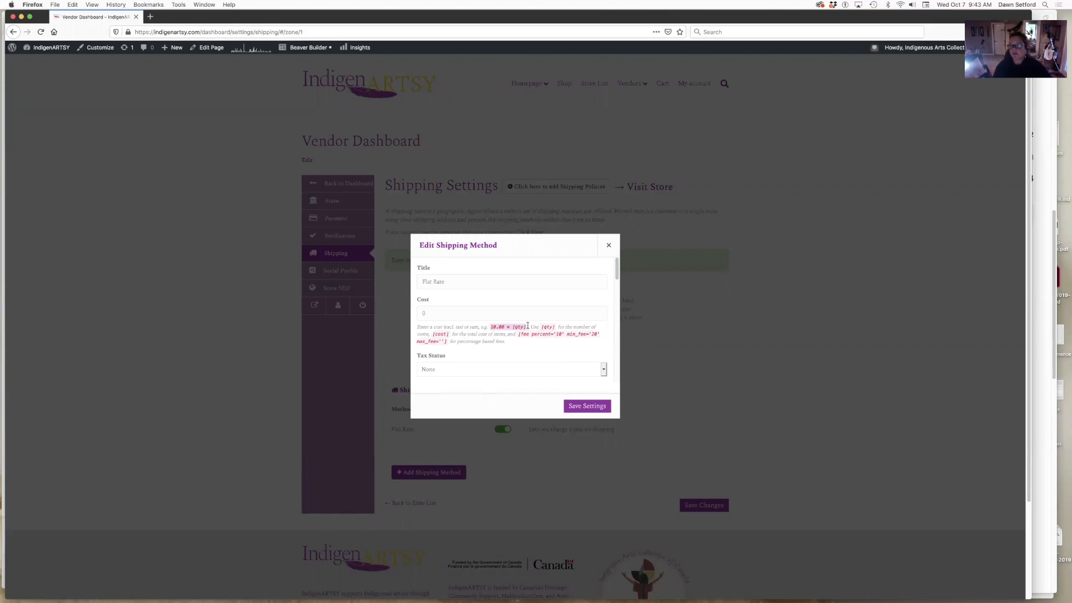
pyautogui.click(524, 326)
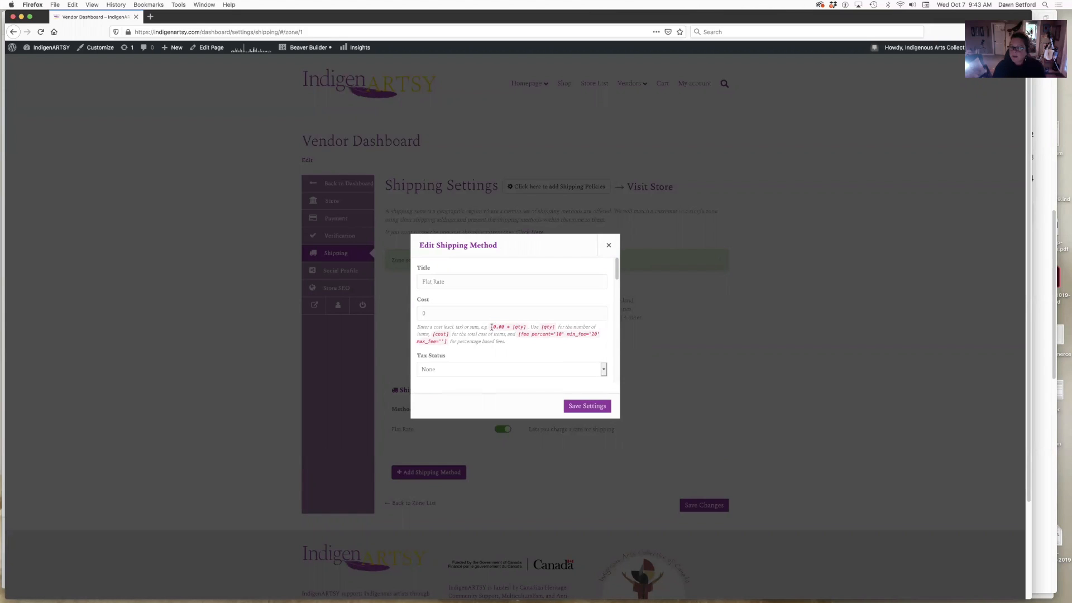
pyautogui.moveTo(492, 327); pyautogui.dragTo(520, 326)
pyautogui.click(420, 312)
pyautogui.press('super+v')
# - Set the Flat Rate method's tax status to None
pyautogui.moveTo(616, 269); pyautogui.dragTo(616, 284)
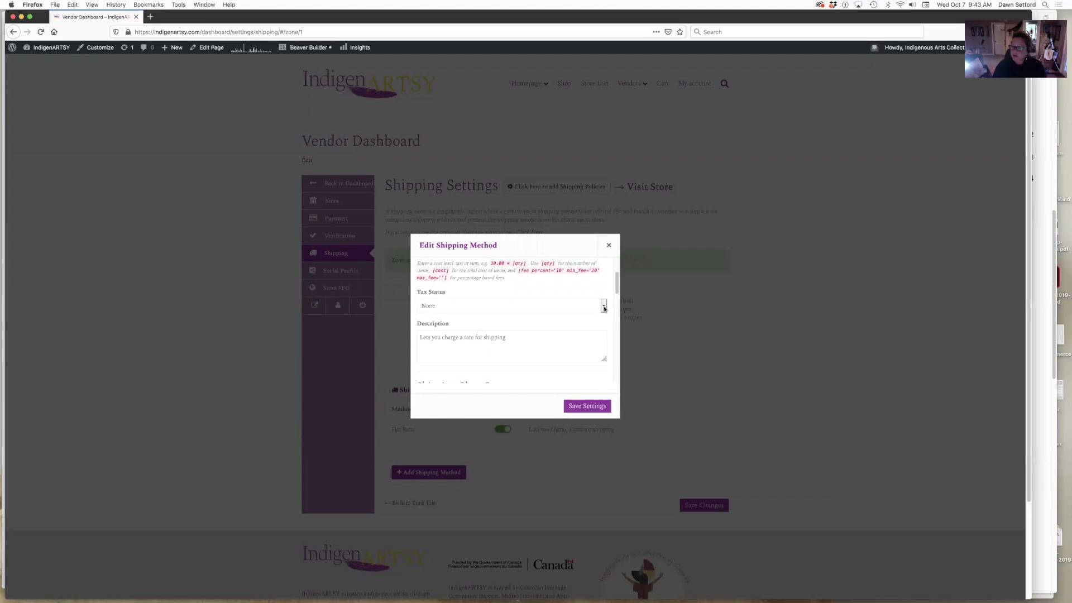
pyautogui.click(604, 307)
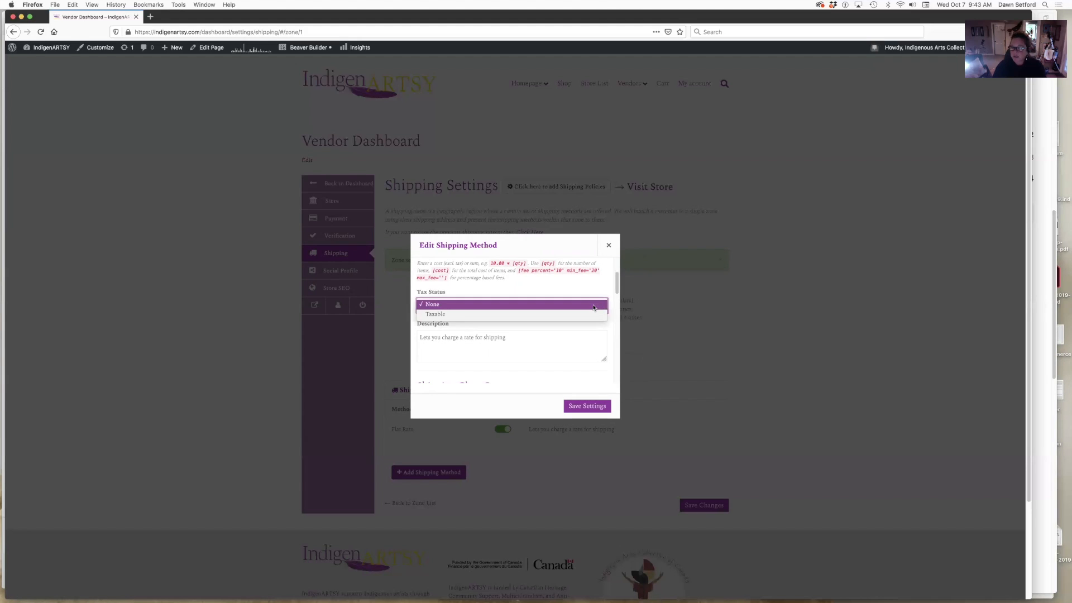
pyautogui.click(593, 306)
# - Set the "extra large items" shipping class cost to 40.00 * [qty]
pyautogui.moveTo(616, 288); pyautogui.dragTo(617, 314)
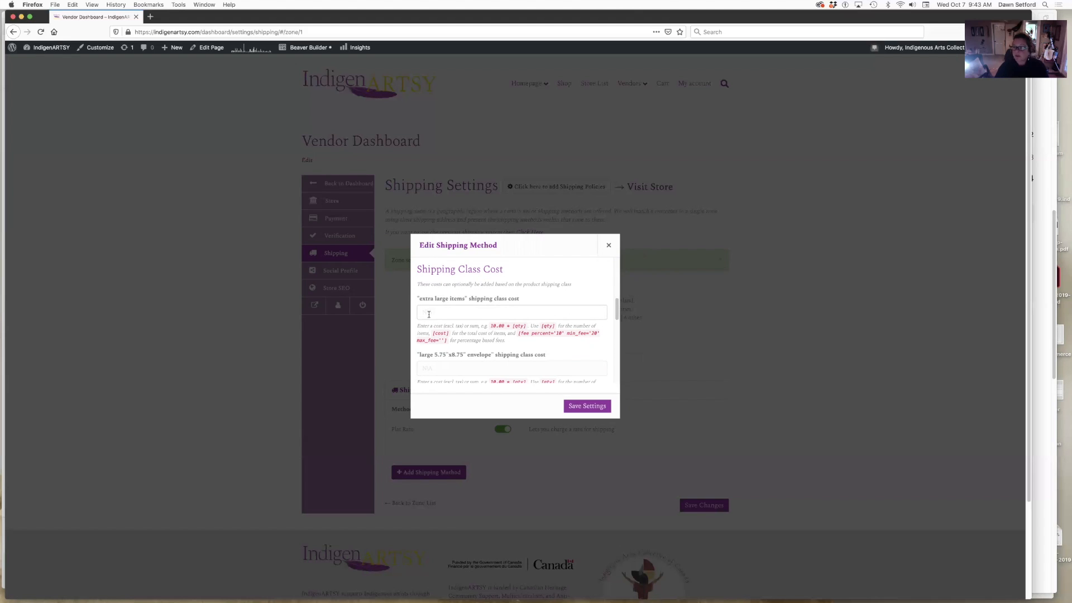
pyautogui.moveTo(417, 298); pyautogui.dragTo(465, 301)
pyautogui.click(431, 311)
pyautogui.moveTo(419, 356); pyautogui.dragTo(485, 360)
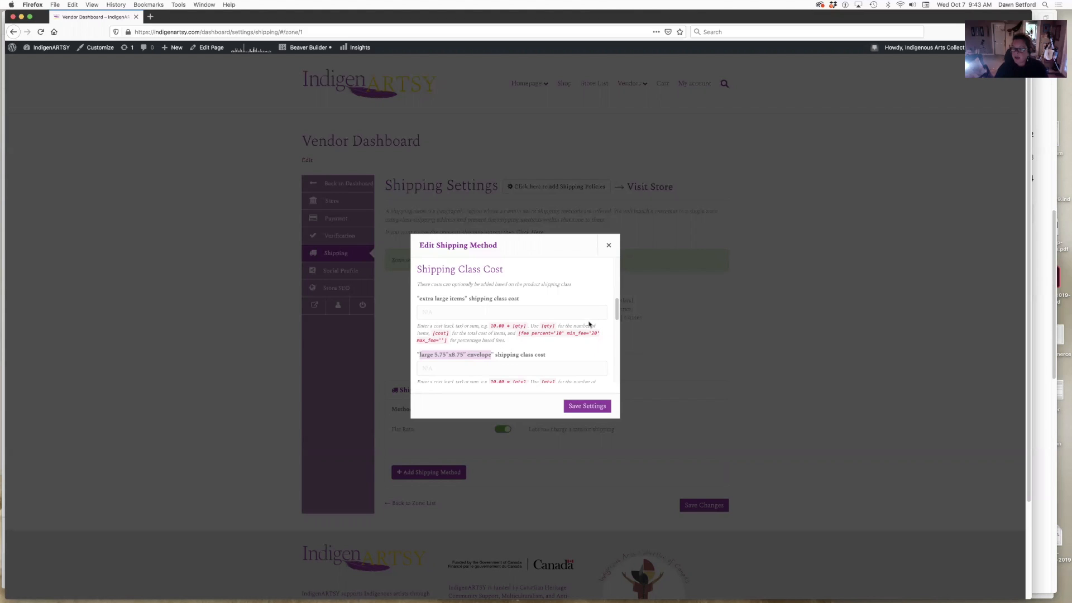
pyautogui.moveTo(616, 314)
pyautogui.mouseDown()
pyautogui.moveTo(616, 359)
pyautogui.moveTo(618, 284)
pyautogui.moveTo(619, 317)
pyautogui.mouseUp()
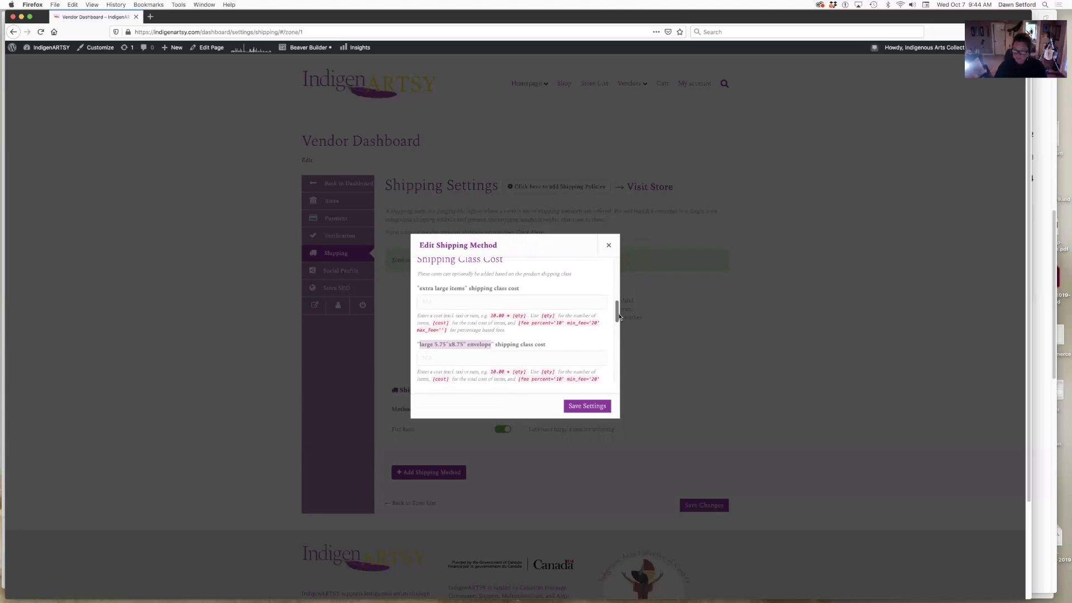
pyautogui.click(431, 303)
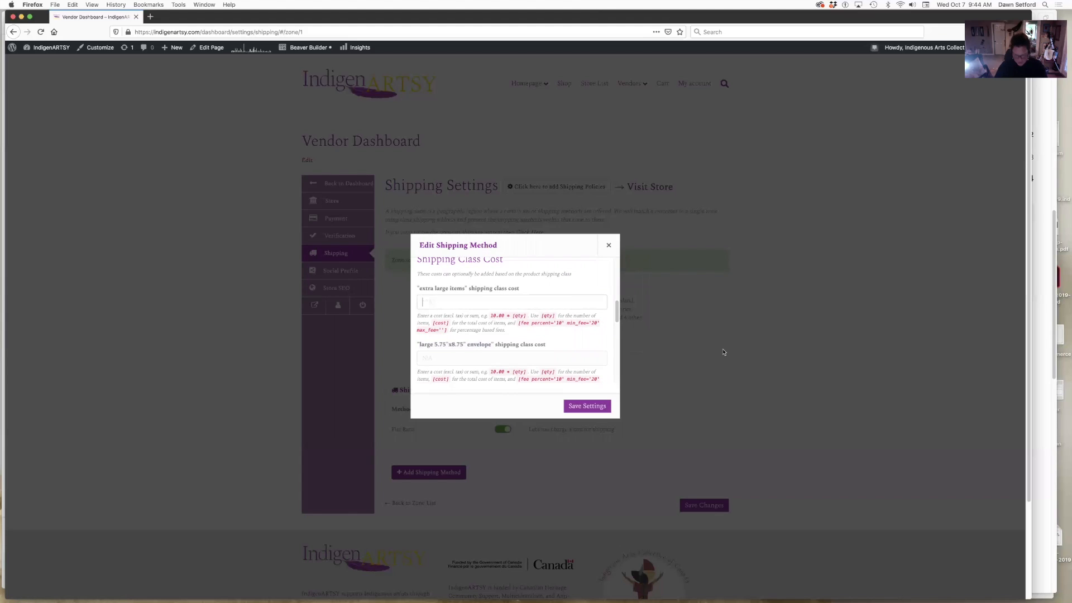
pyautogui.write('0.00 * [qty]')
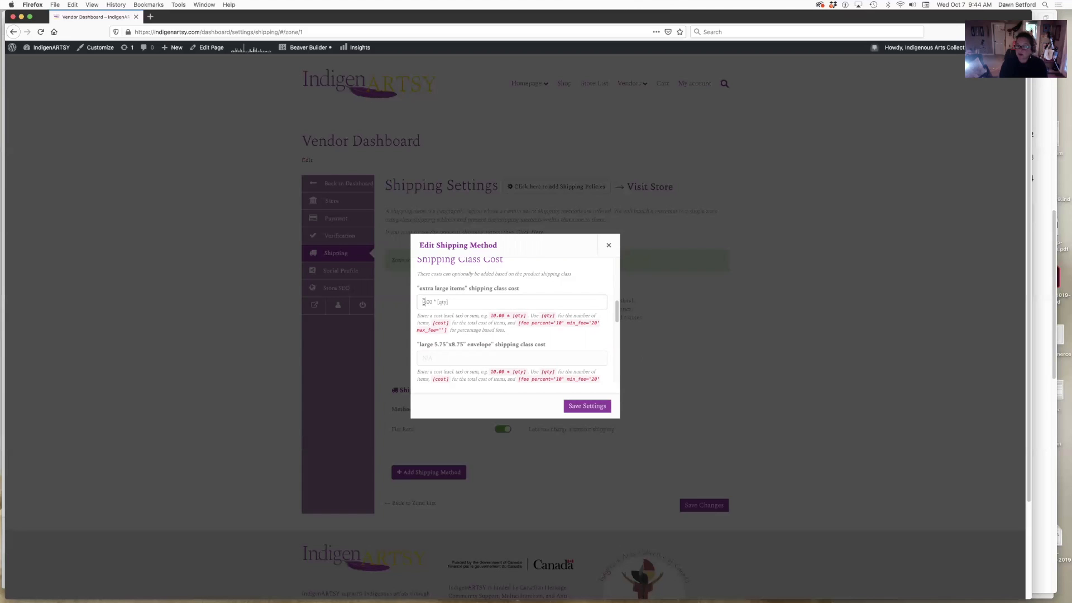
pyautogui.press('BackSpace')
pyautogui.write('40.')
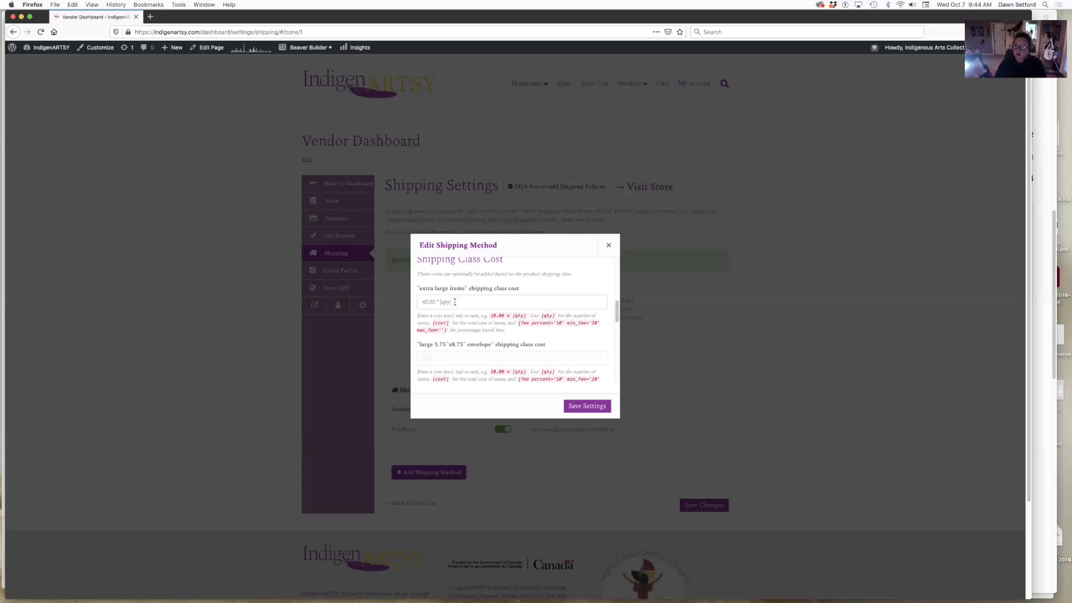
pyautogui.moveTo(450, 301); pyautogui.dragTo(419, 302)
pyautogui.click(475, 301)
# - Set the "large 5.75"x8.75" envelope" shipping class cost to 4.00 * [qty]
pyautogui.scroll(-3, 458, 326)
pyautogui.write('0.00 * [qty]')
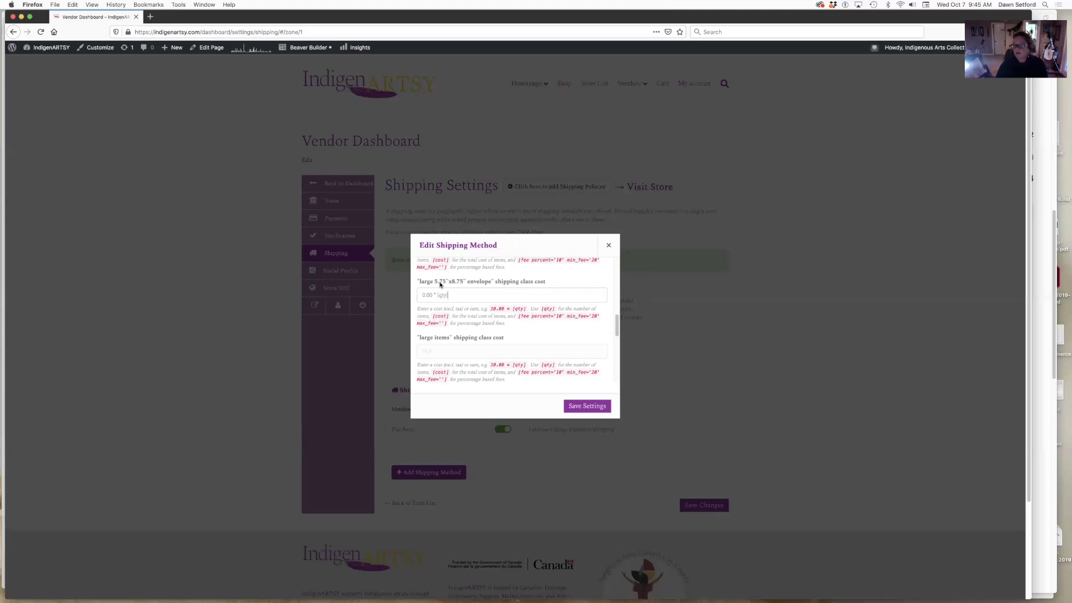
pyautogui.click(424, 296)
pyautogui.press('BackSpace')
pyautogui.write('4')
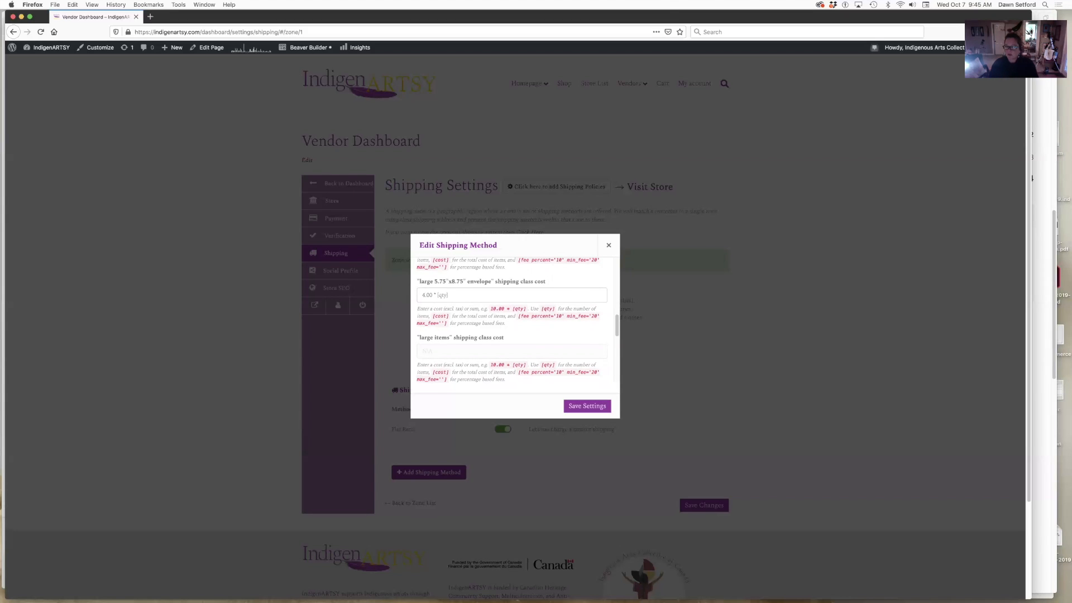
pyautogui.click(452, 296)
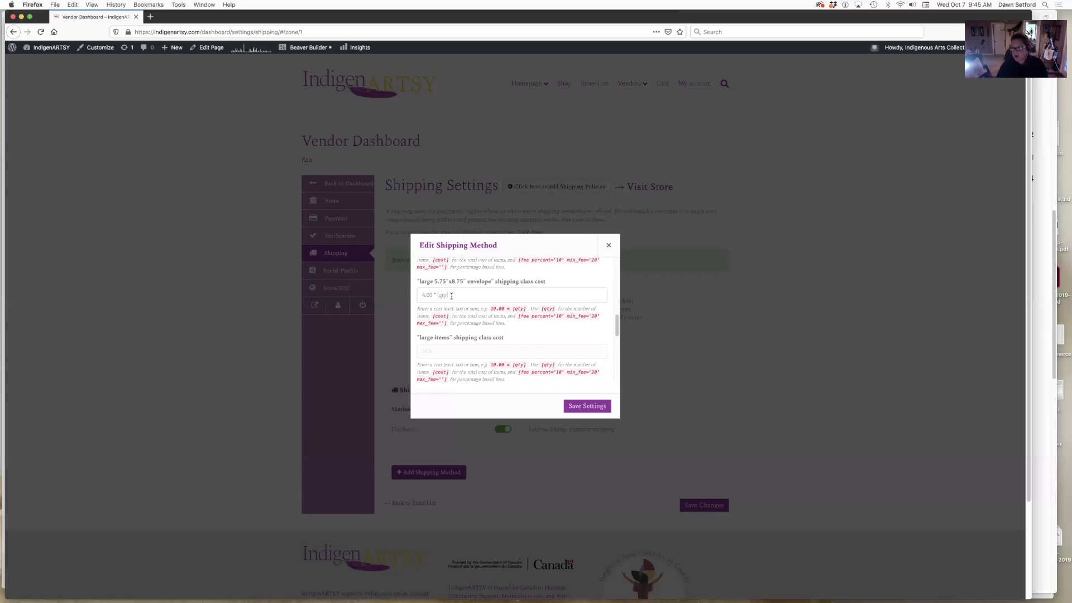
# - Set the "large items" shipping class cost to 25.00 * [qty]
pyautogui.click(442, 350)
pyautogui.write('0.00 * [qty]')
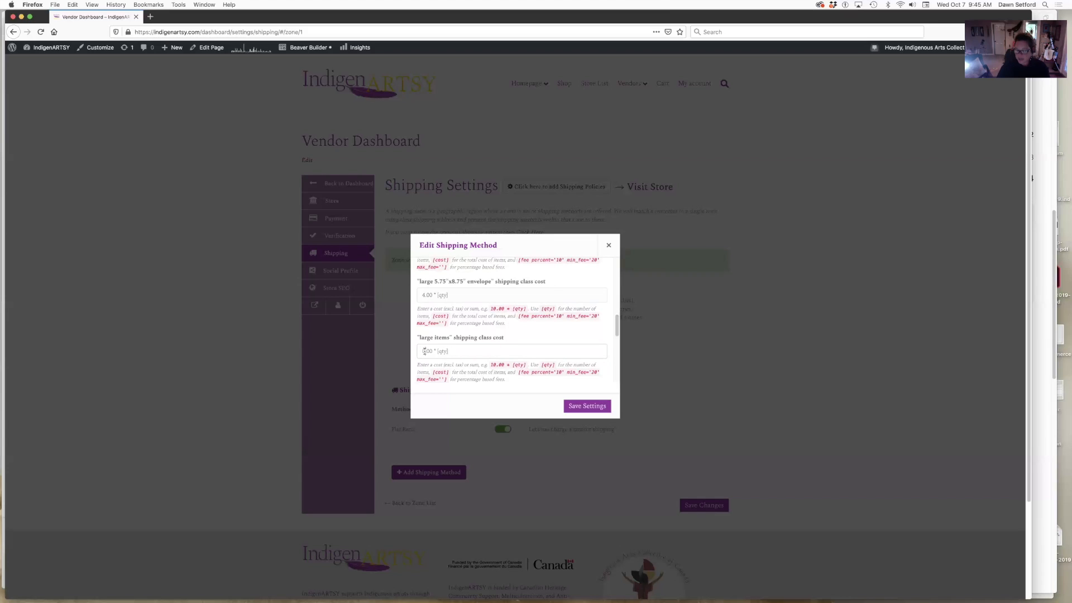
pyautogui.click(424, 351)
pyautogui.press('BackSpace')
pyautogui.write('25')
pyautogui.moveTo(455, 348); pyautogui.dragTo(420, 351)
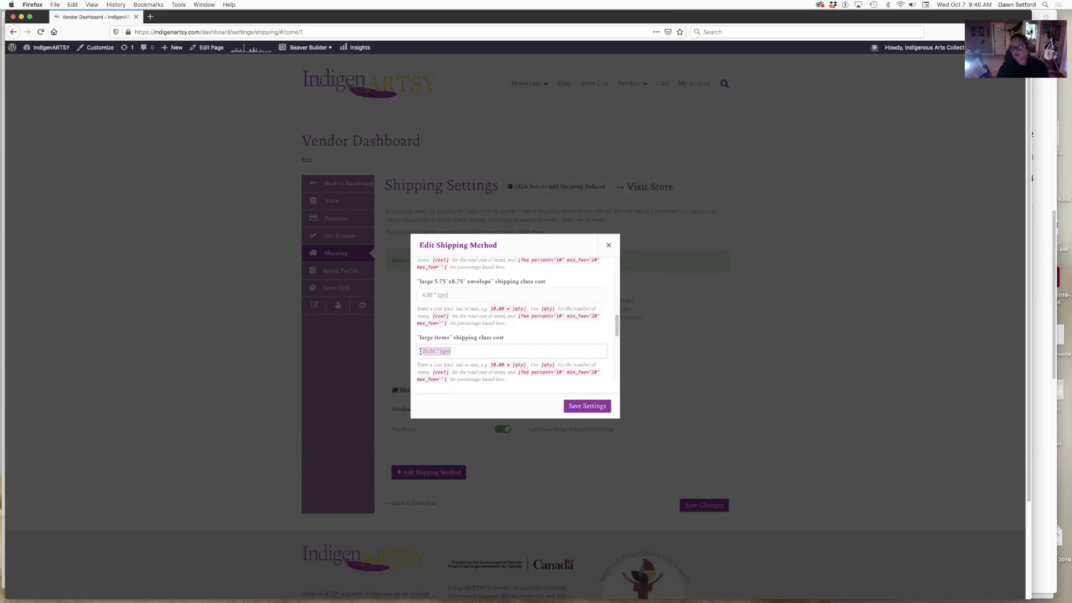
pyautogui.click(425, 351)
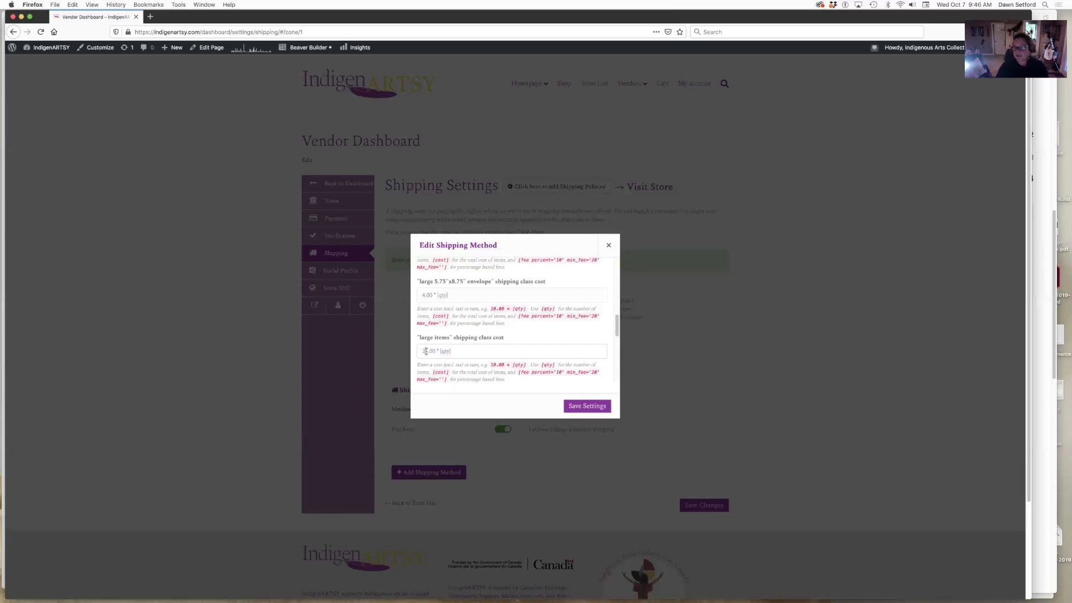
pyautogui.moveTo(452, 352); pyautogui.dragTo(419, 352)
pyautogui.press('cmd+c')
pyautogui.click(504, 348)
# - Set the "medium items" shipping class cost to 20.00 * [qty]
pyautogui.scroll(-3, 456, 357)
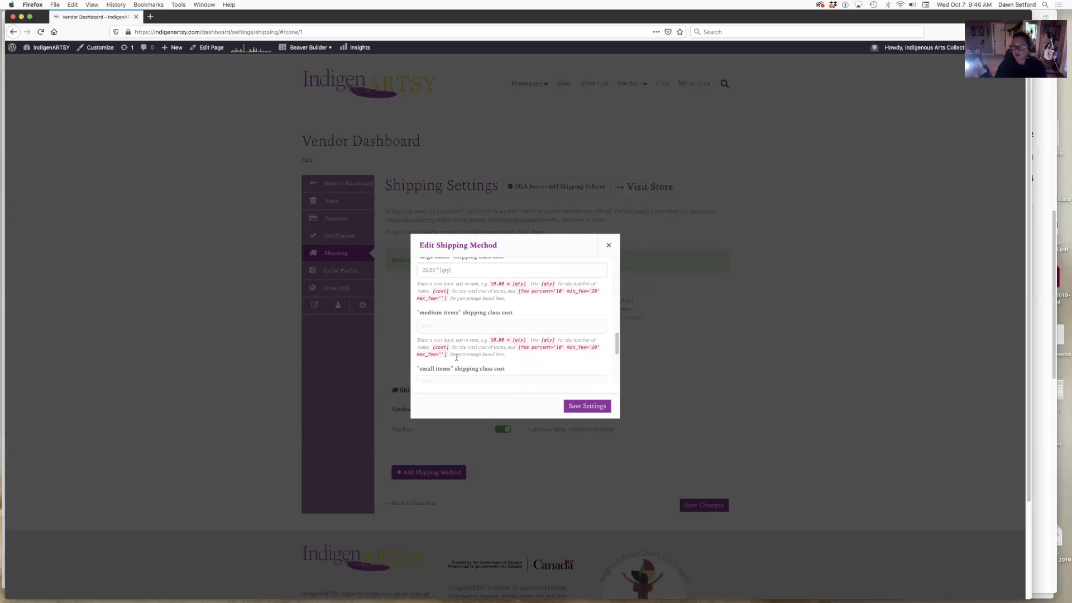
pyautogui.click(440, 323)
pyautogui.press('cmd+v')
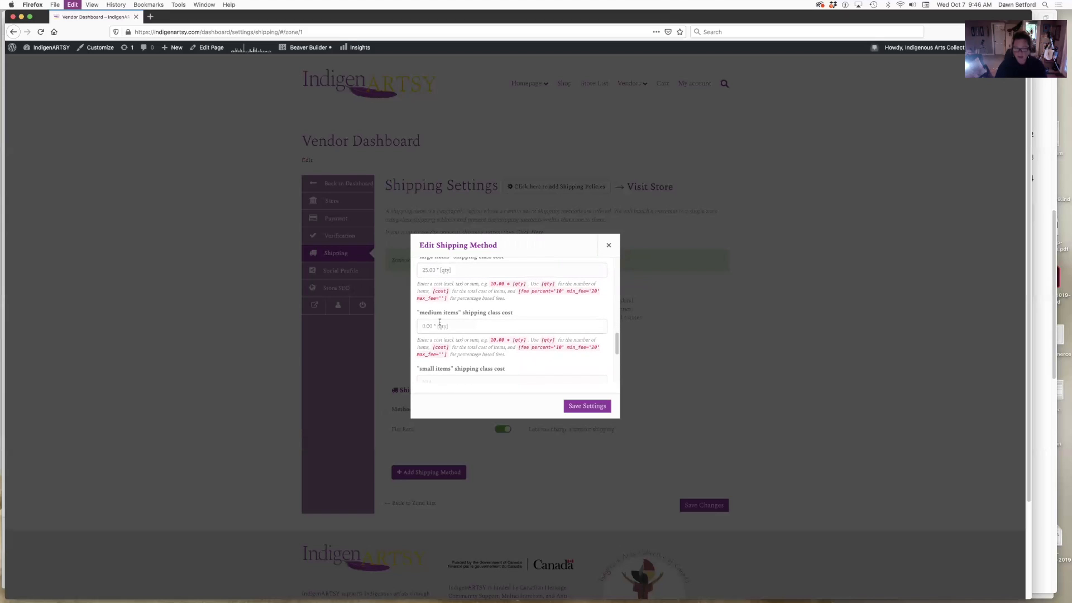
pyautogui.click(424, 326)
pyautogui.press('BackSpace')
pyautogui.write('20')
# - Set the "small items" shipping class cost to 15.00 * [qty]
pyautogui.scroll(-2, 434, 380)
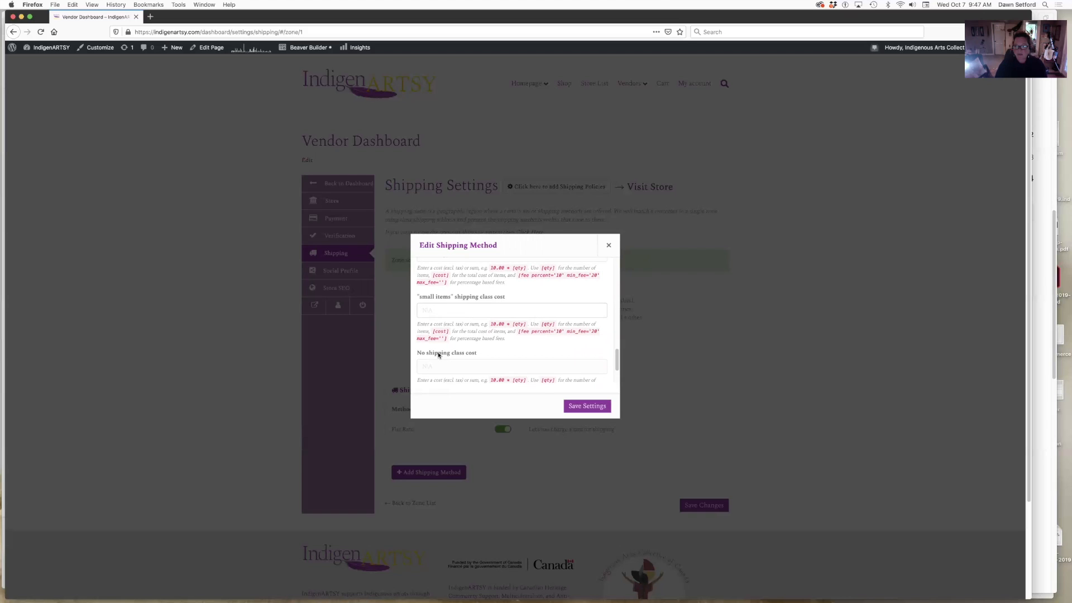
pyautogui.write('1.00 * [qty]')
pyautogui.click(423, 309)
pyautogui.press('BackSpace')
pyautogui.write('15')
pyautogui.scroll(-1, 487, 333)
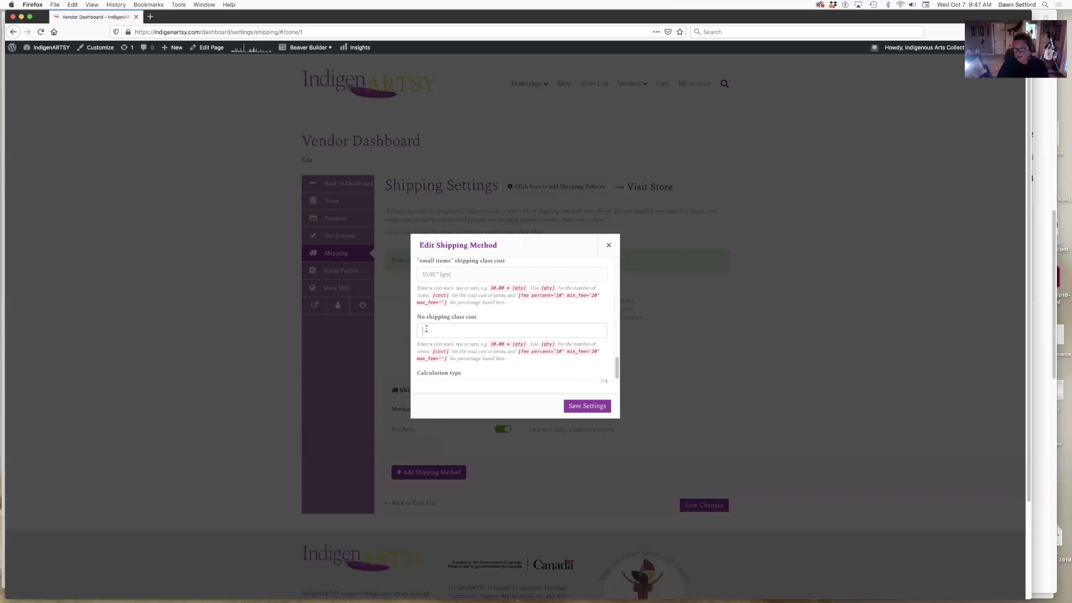
# - Set the calculation type to "Per order: Charge shipping for the most expensive shipping class" and save the Flat Rate method and the zone
pyautogui.click(443, 333)
pyautogui.scroll(-2, 471, 360)
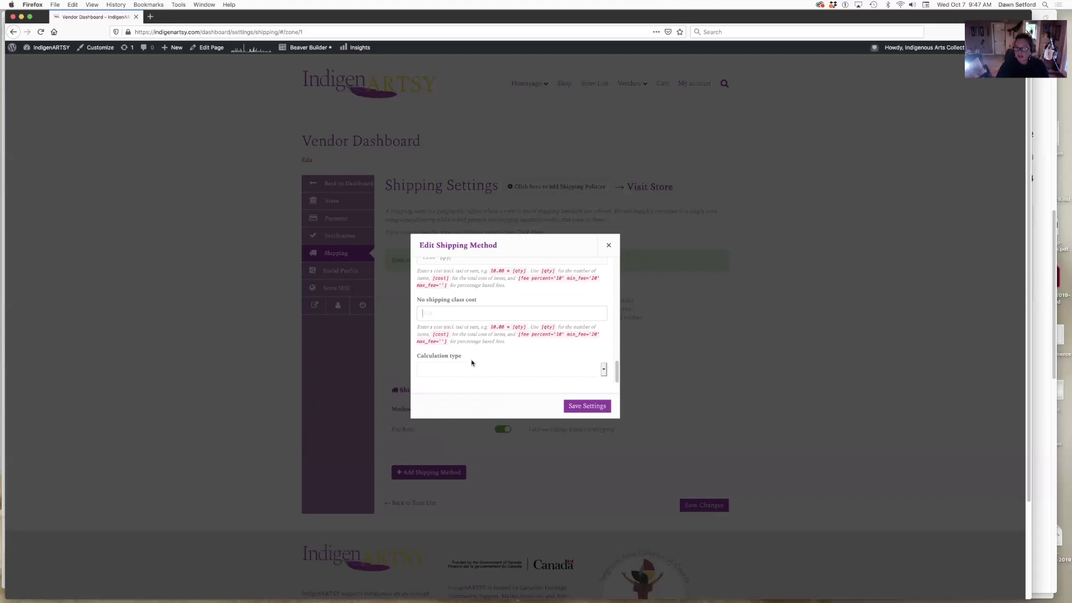
pyautogui.click(603, 369)
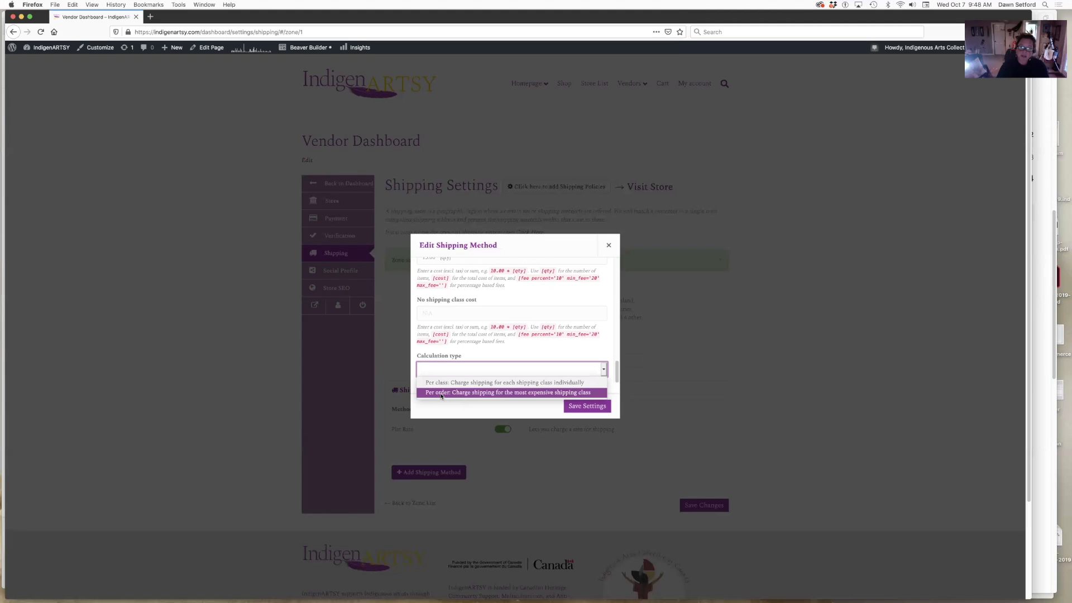
pyautogui.click(456, 393)
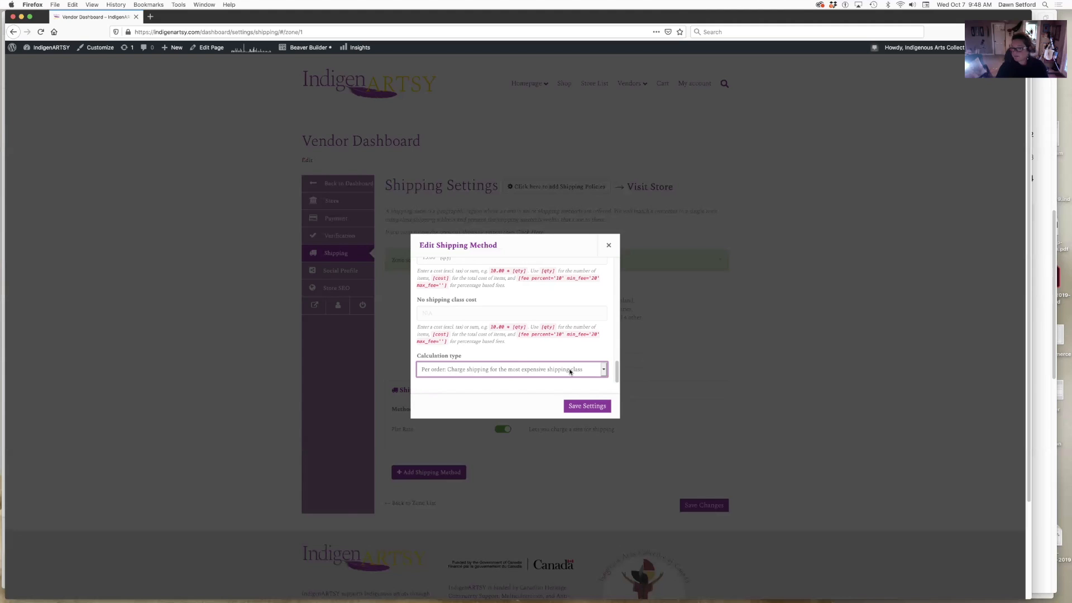
pyautogui.click(591, 406)
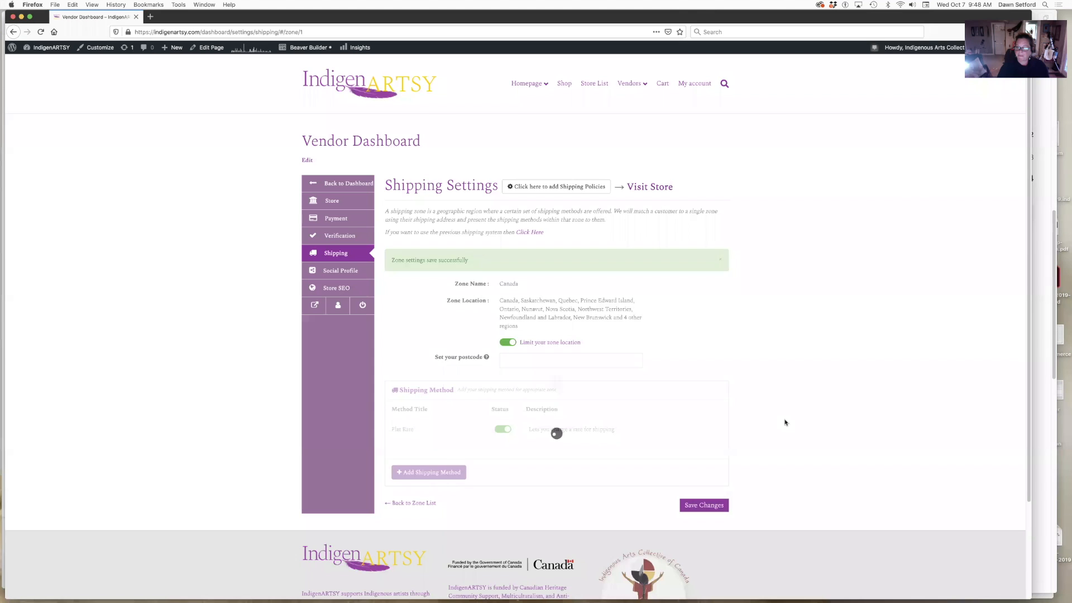
pyautogui.moveTo(423, 444)
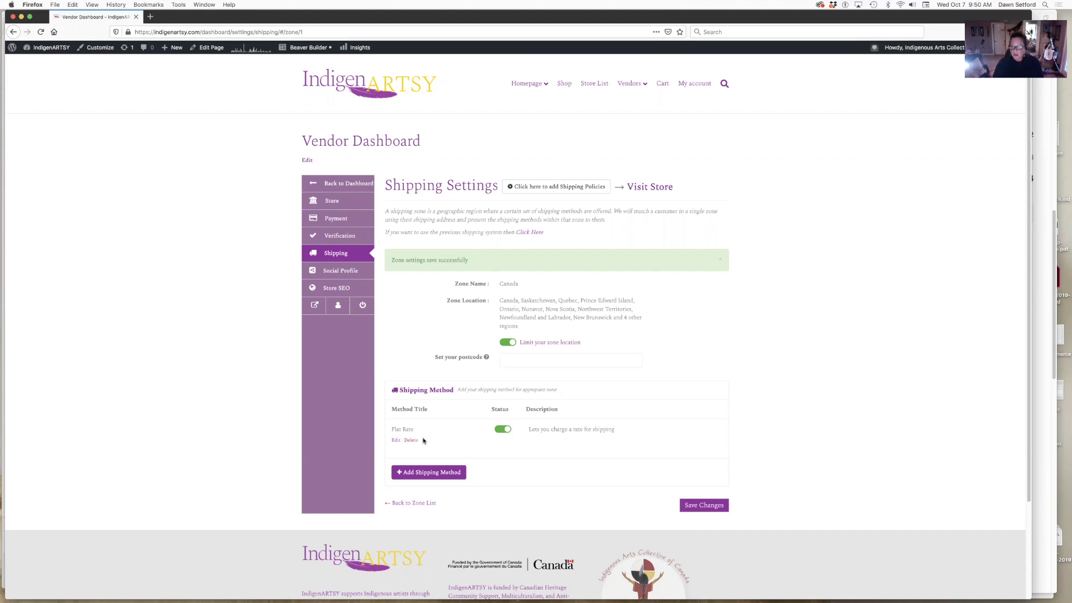
pyautogui.click(704, 507)
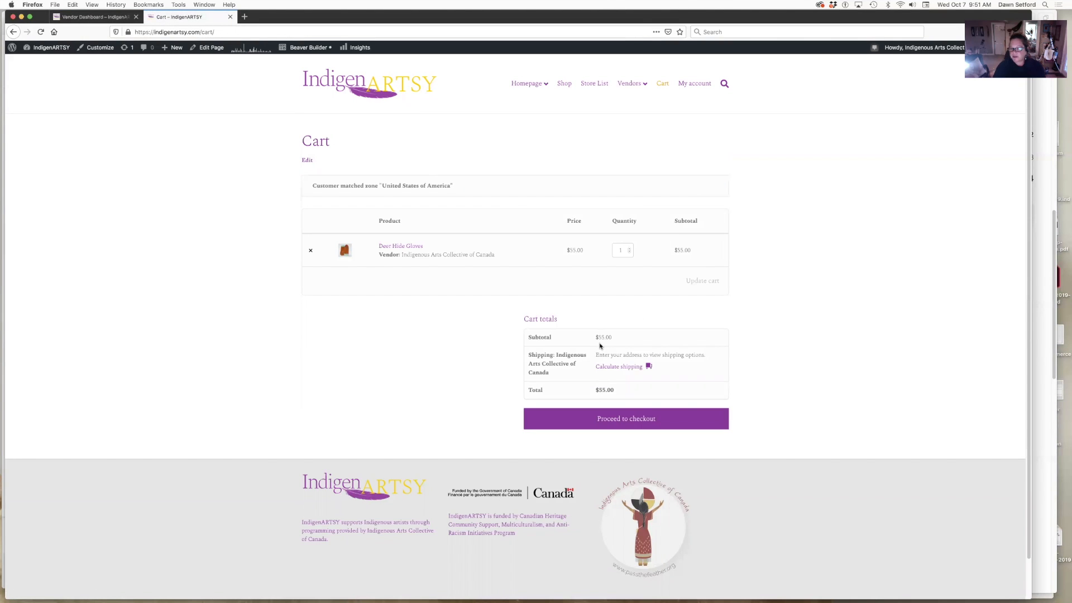
# - Calculate the cart's shipping for Manitoba, Canada, and check the resulting flat rate
pyautogui.click(613, 369)
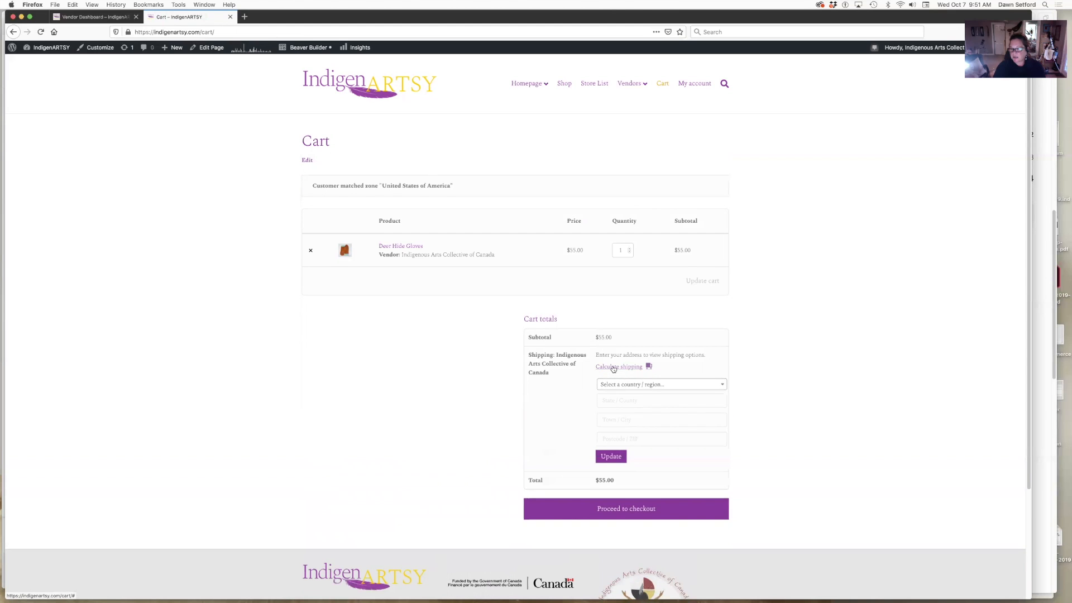
pyautogui.click(620, 385)
pyautogui.click(619, 387)
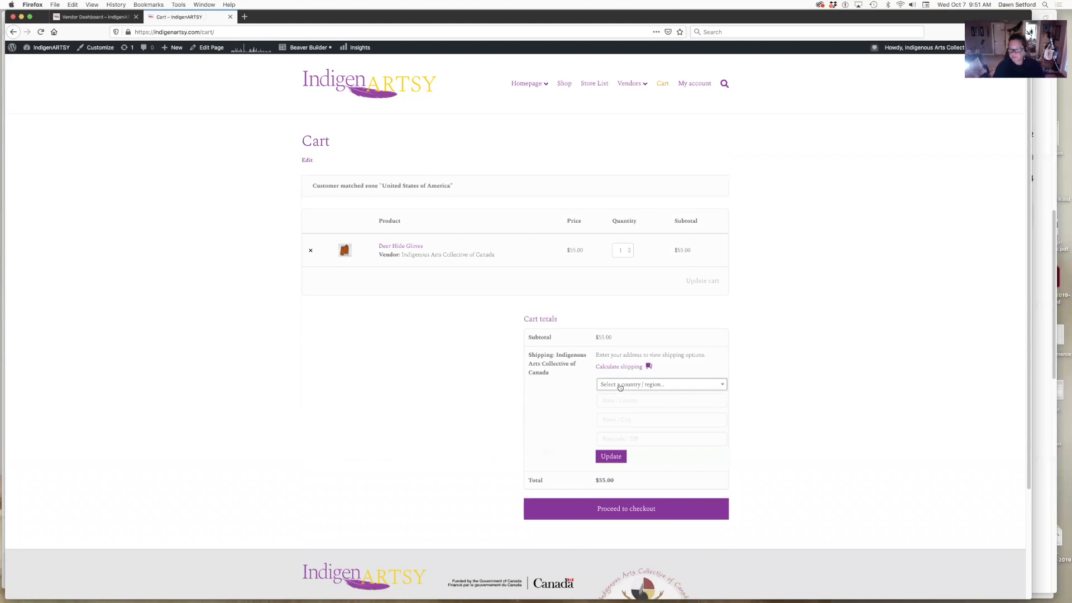
pyautogui.click(619, 387)
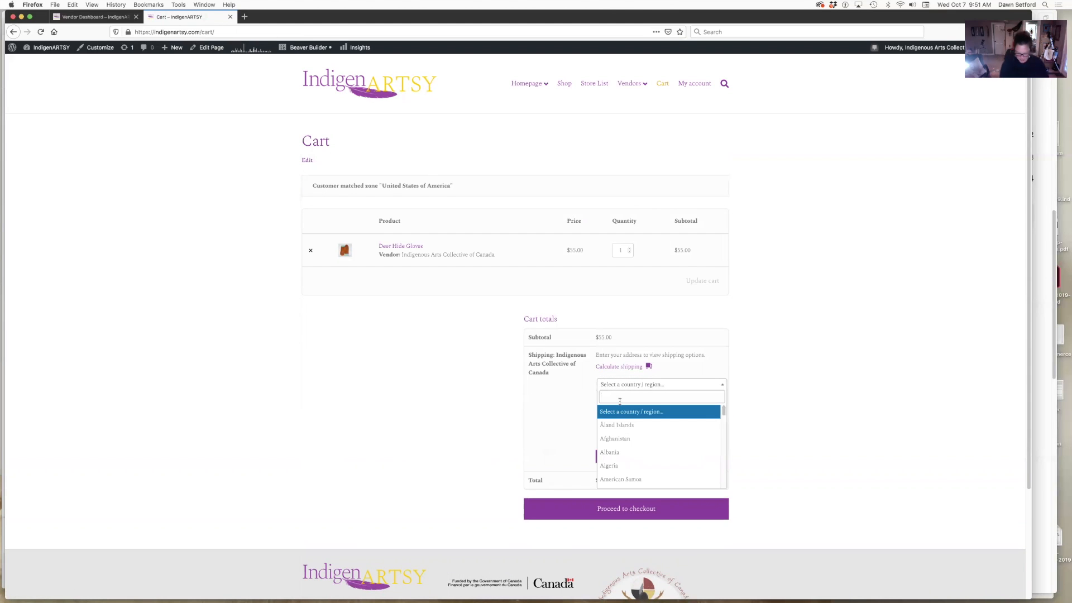
pyautogui.write('canada')
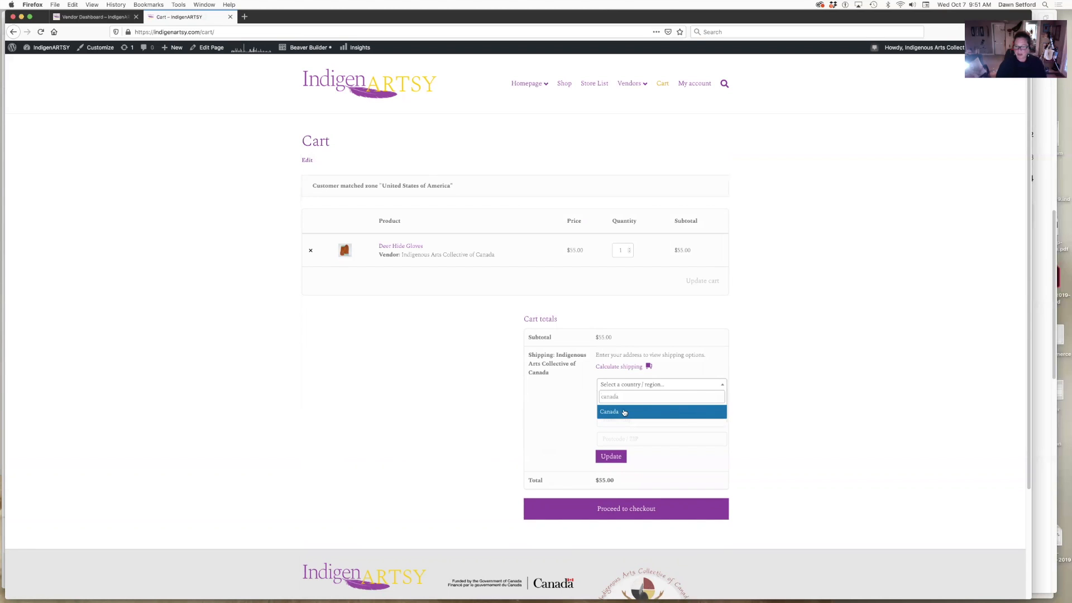
pyautogui.click(619, 414)
pyautogui.click(617, 404)
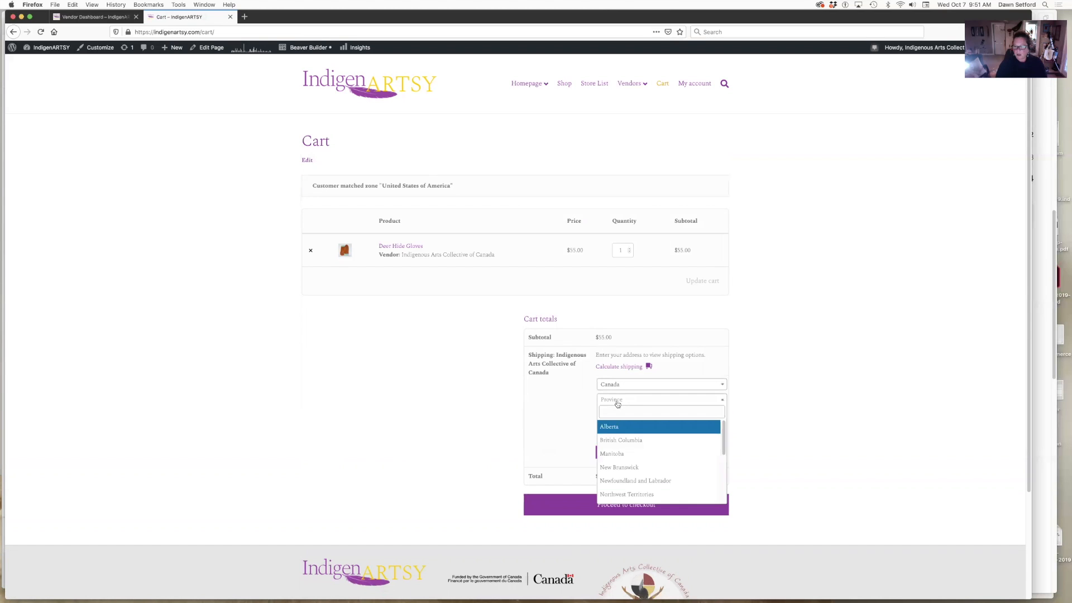
pyautogui.click(621, 452)
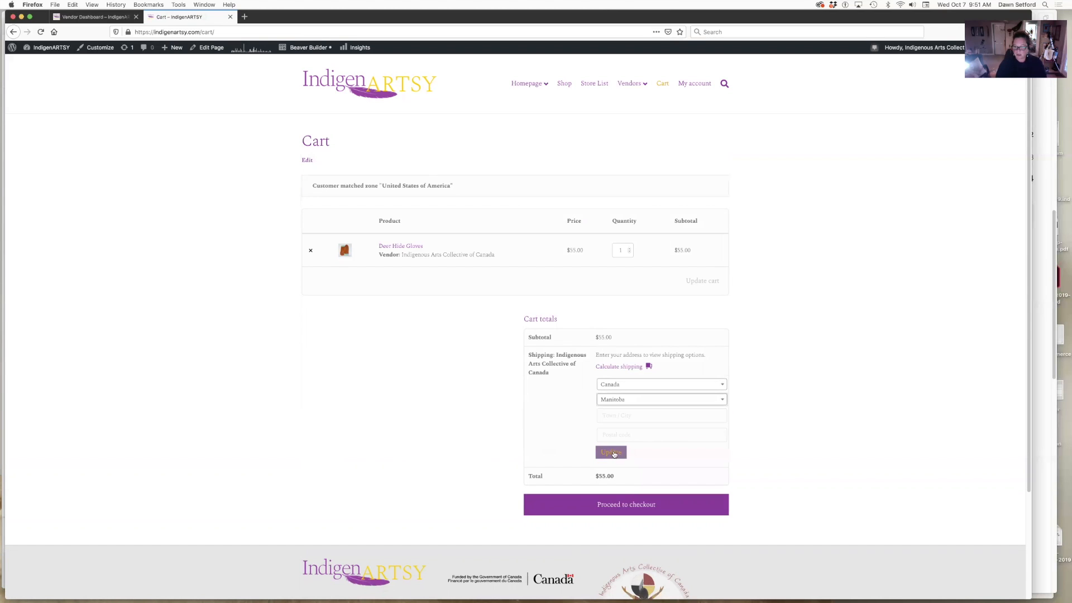
pyautogui.click(614, 453)
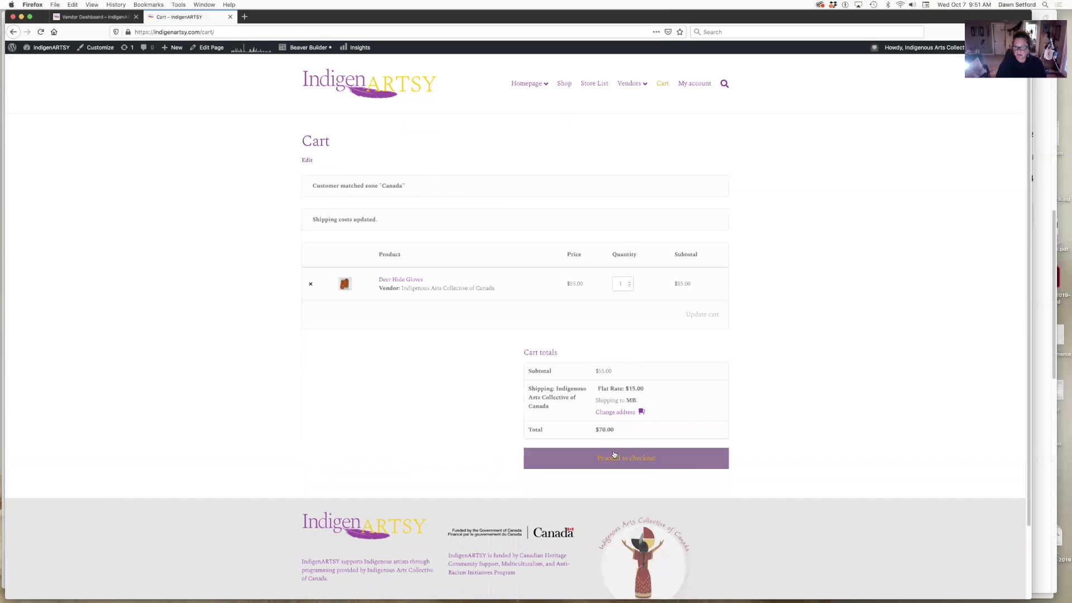
pyautogui.moveTo(630, 391); pyautogui.dragTo(644, 391)
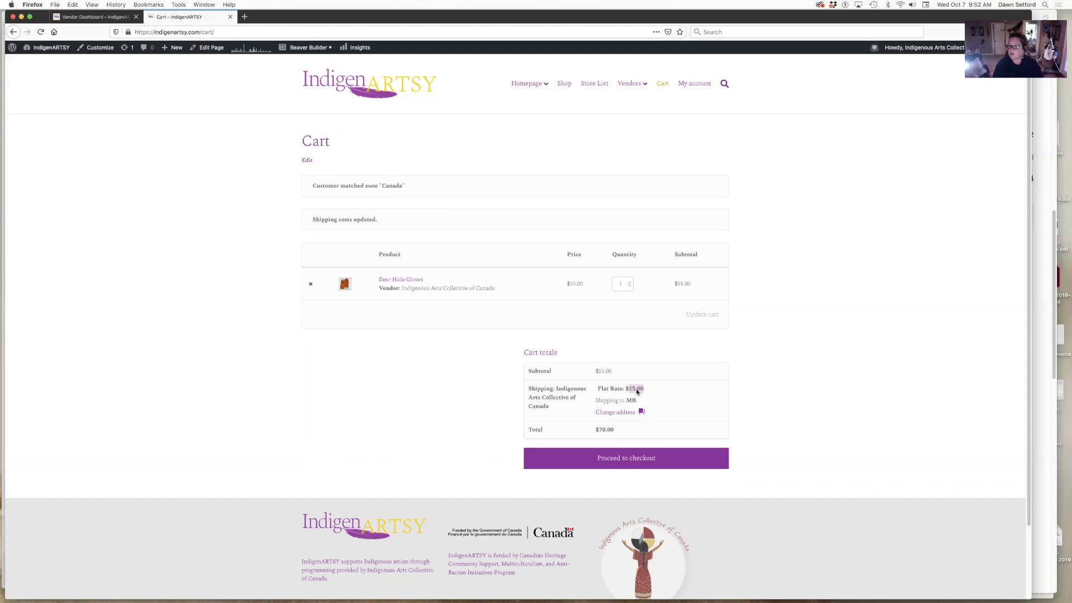
# - Calculate the cart's shipping for Alaska, United States (US), check the result, and proceed to checkout
pyautogui.click(616, 411)
pyautogui.click(611, 430)
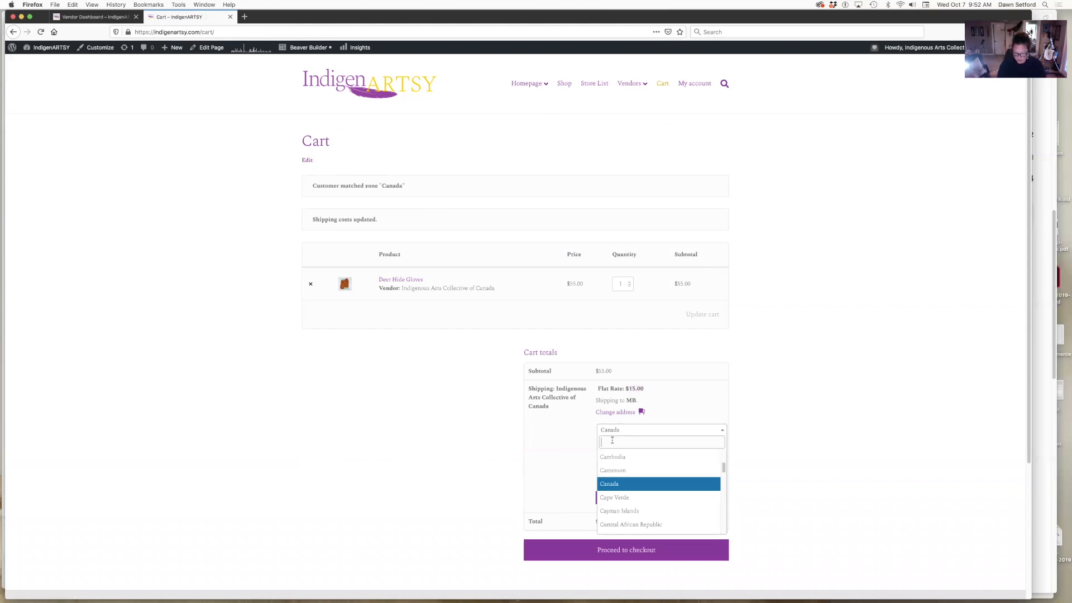
pyautogui.write('usa')
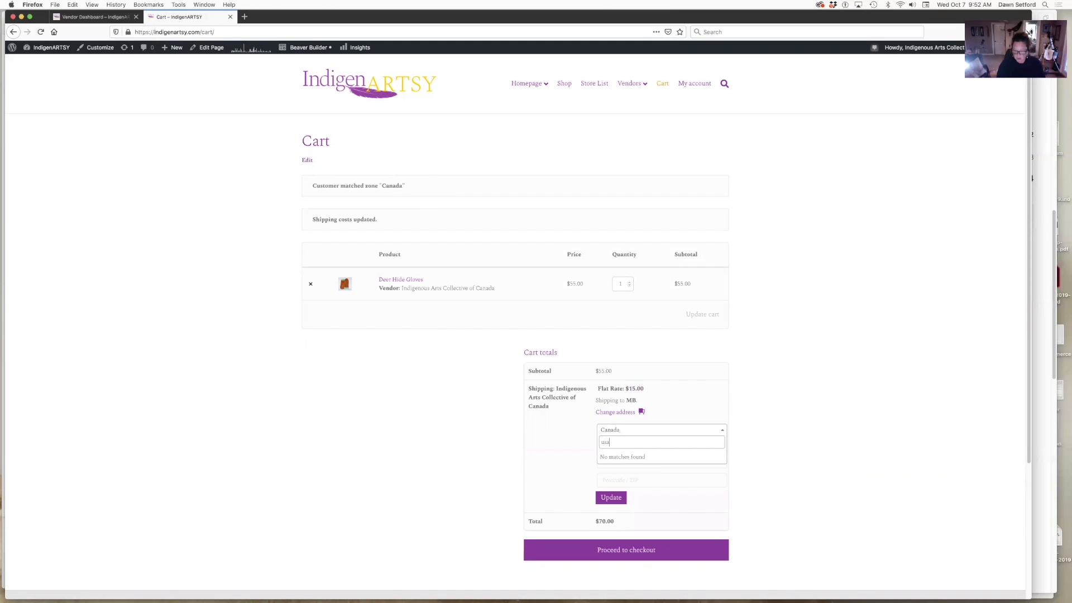
pyautogui.press('BackSpace')
pyautogui.press('BackSpace')
pyautogui.press('BackSpace')
pyautogui.write('united')
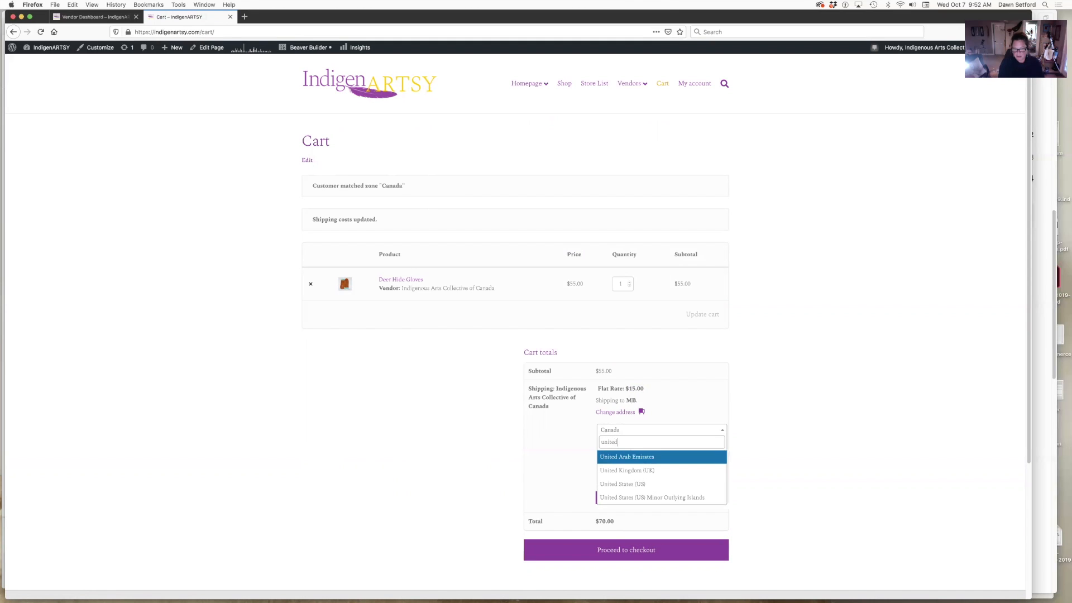
pyautogui.click(623, 484)
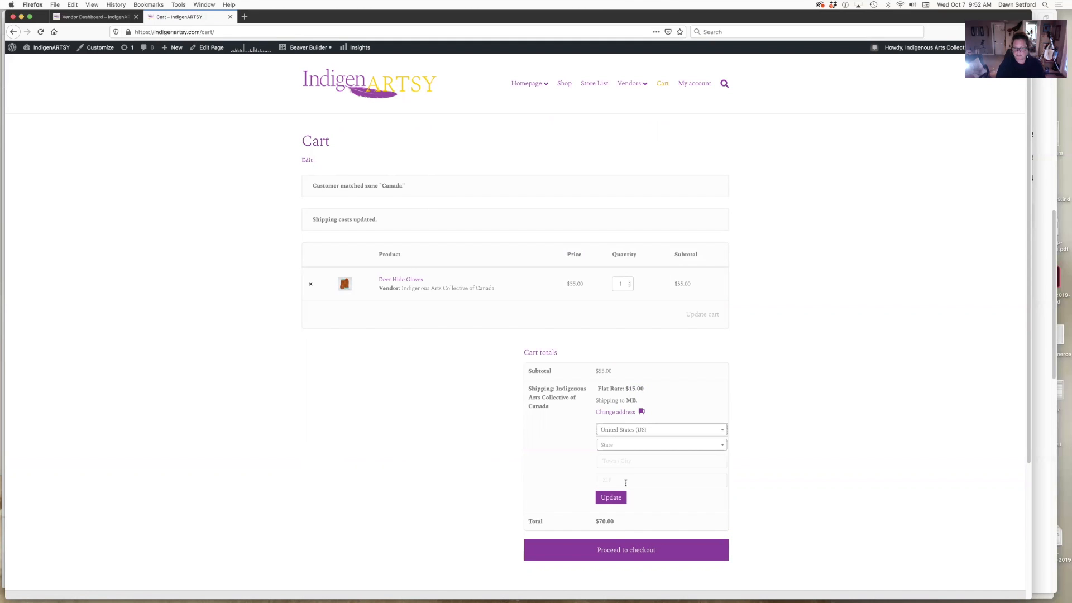
pyautogui.click(620, 446)
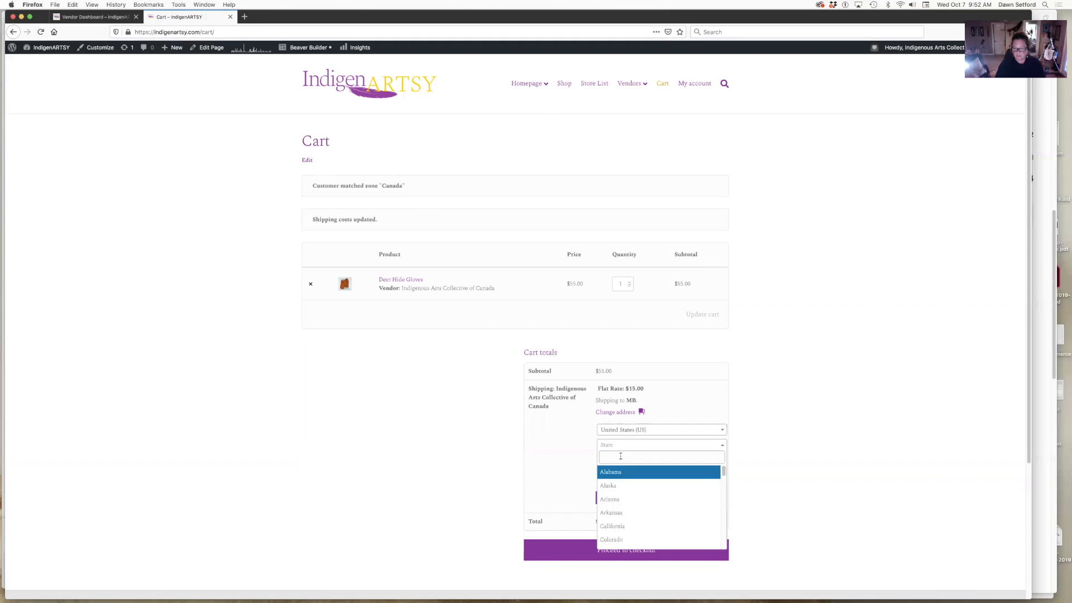
pyautogui.click(620, 486)
pyautogui.click(619, 501)
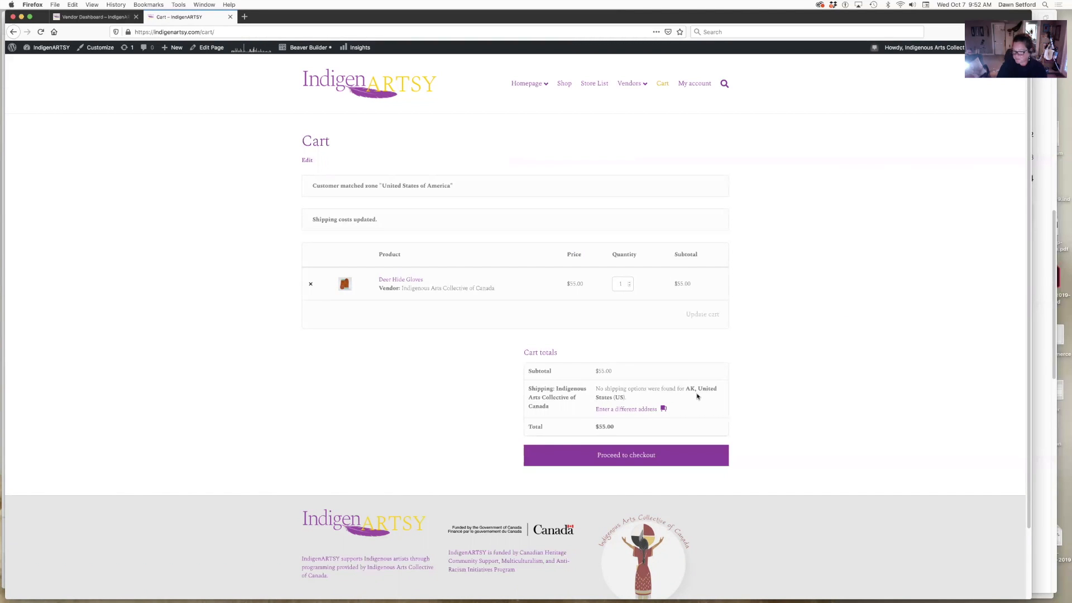
pyautogui.click(624, 457)
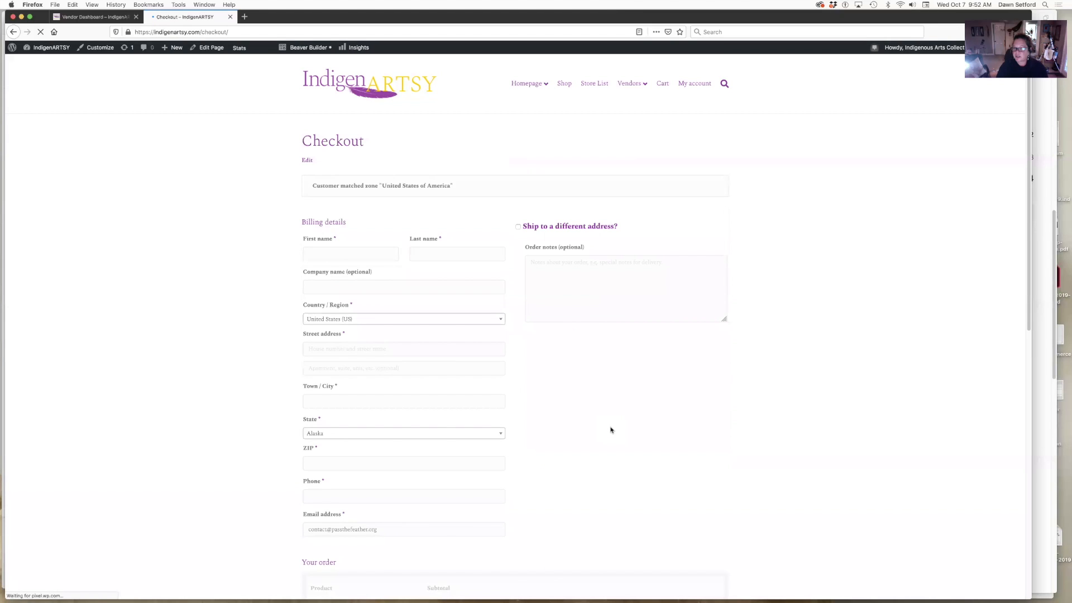
# - Return to the vendor dashboard and add a Flat Rate shipping method to the United States of America zone
pyautogui.hotkey('ctrl', 'shift', 'Tab')
pyautogui.click(411, 367)
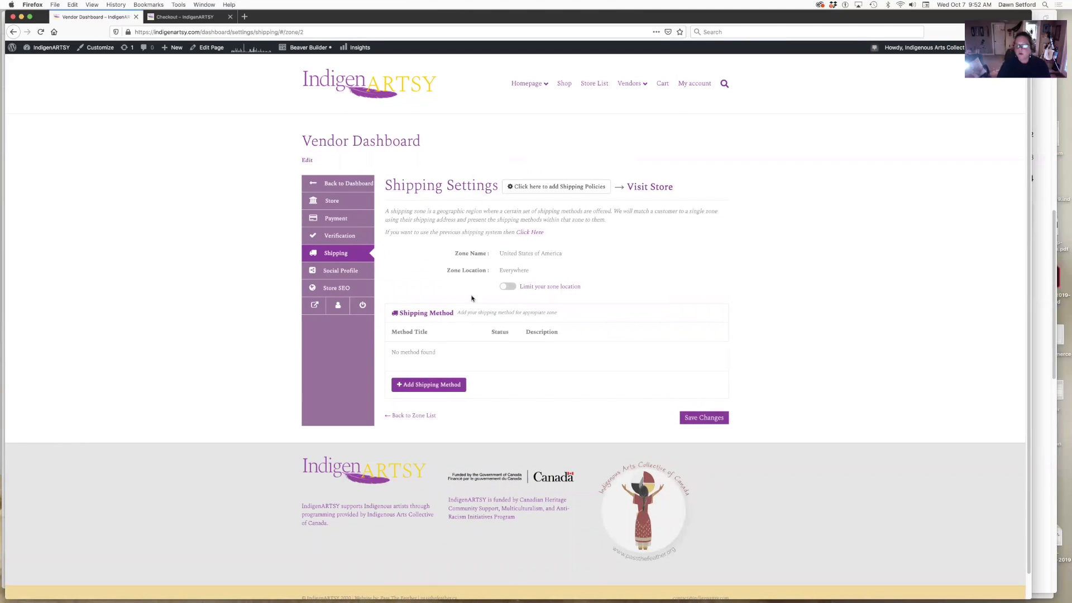
pyautogui.moveTo(501, 253); pyautogui.dragTo(574, 254)
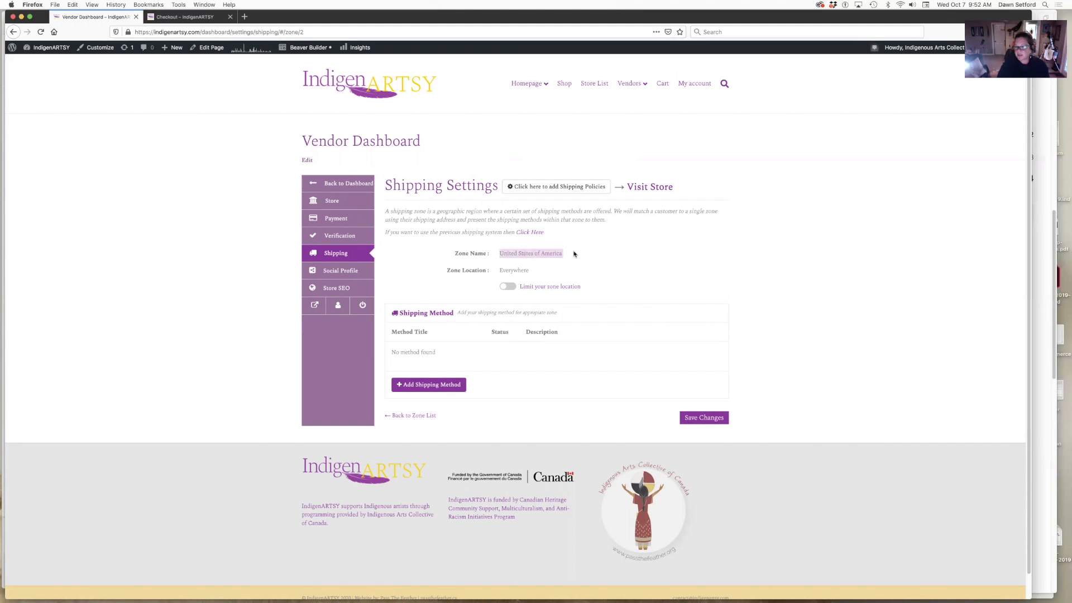
pyautogui.click(520, 424)
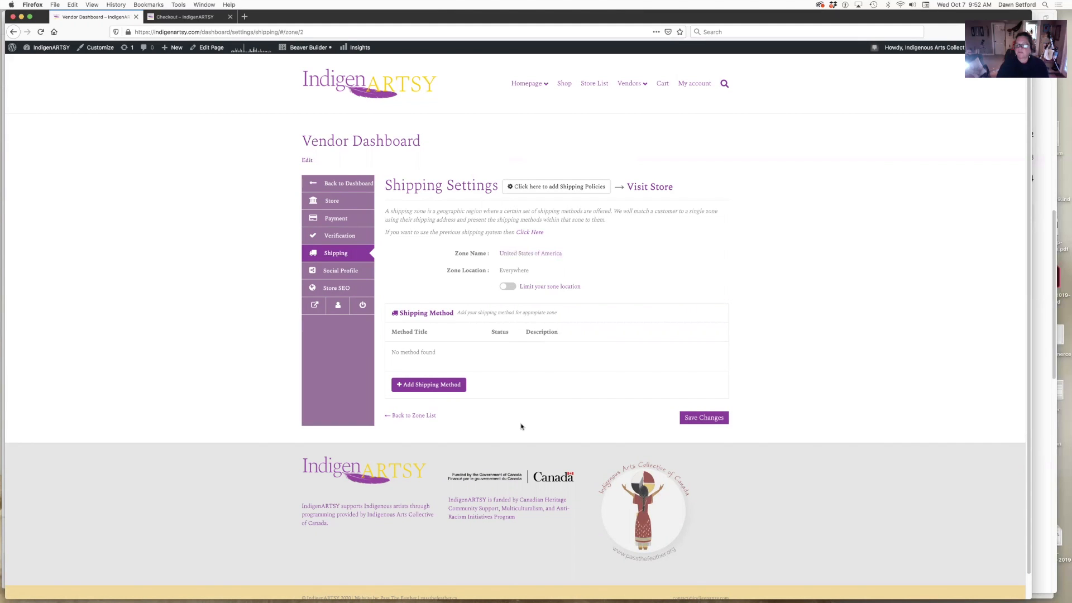
pyautogui.click(427, 385)
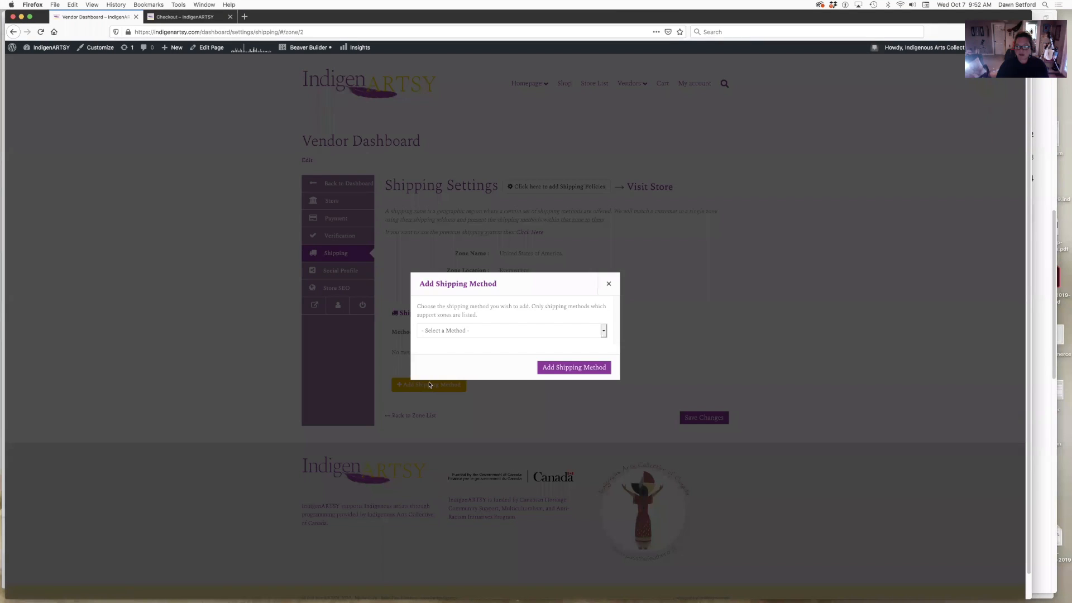
pyautogui.click(451, 330)
pyautogui.click(471, 344)
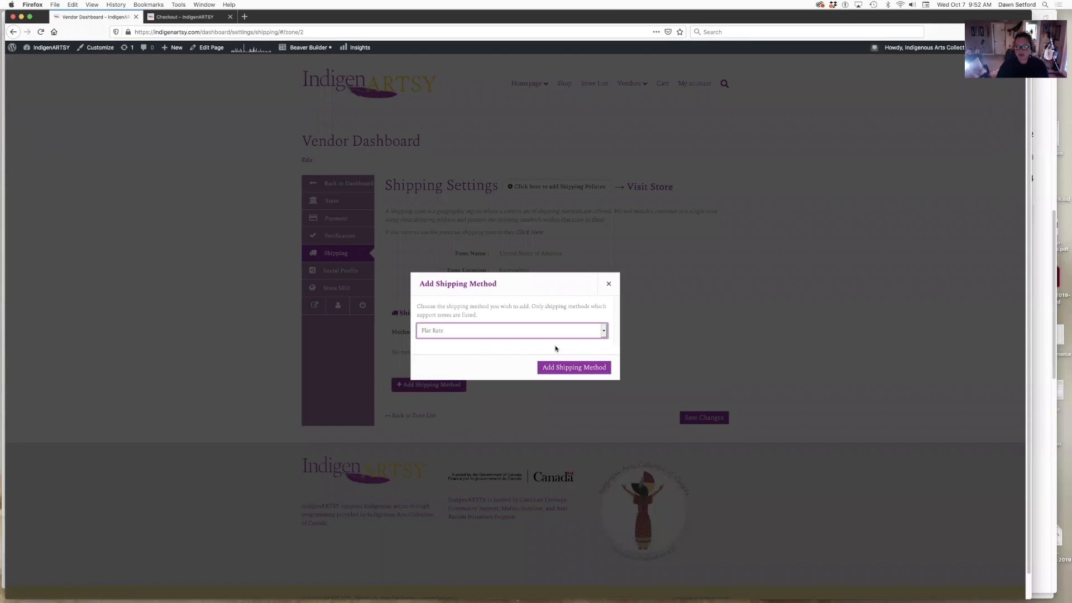
pyautogui.click(581, 368)
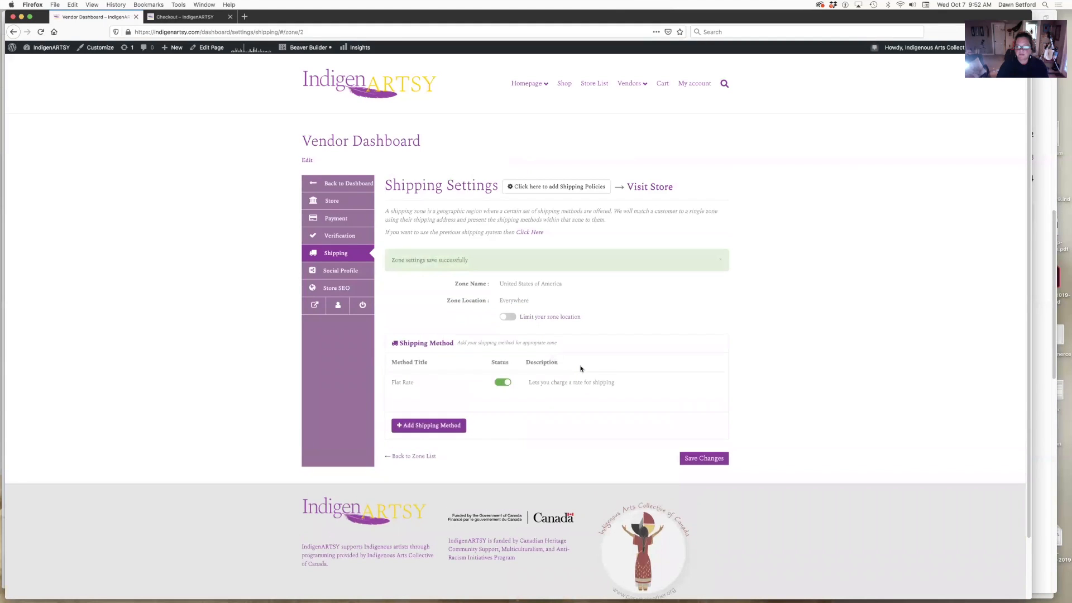
# - Open the United States zone's Flat Rate method for editing and set its base cost to 0.00 * [qty]
pyautogui.moveTo(403, 383)
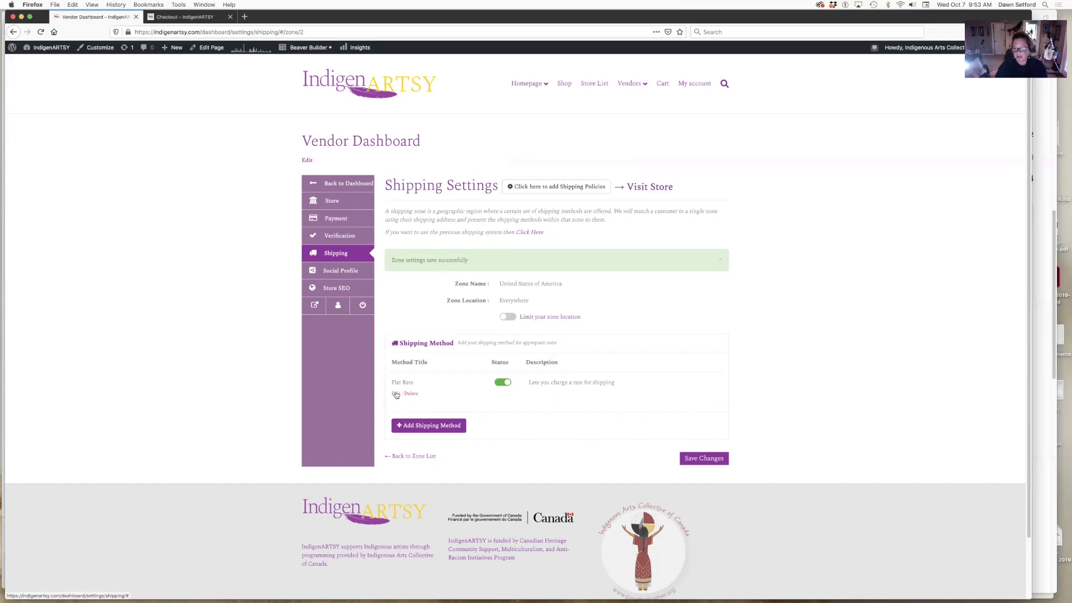
pyautogui.click(396, 394)
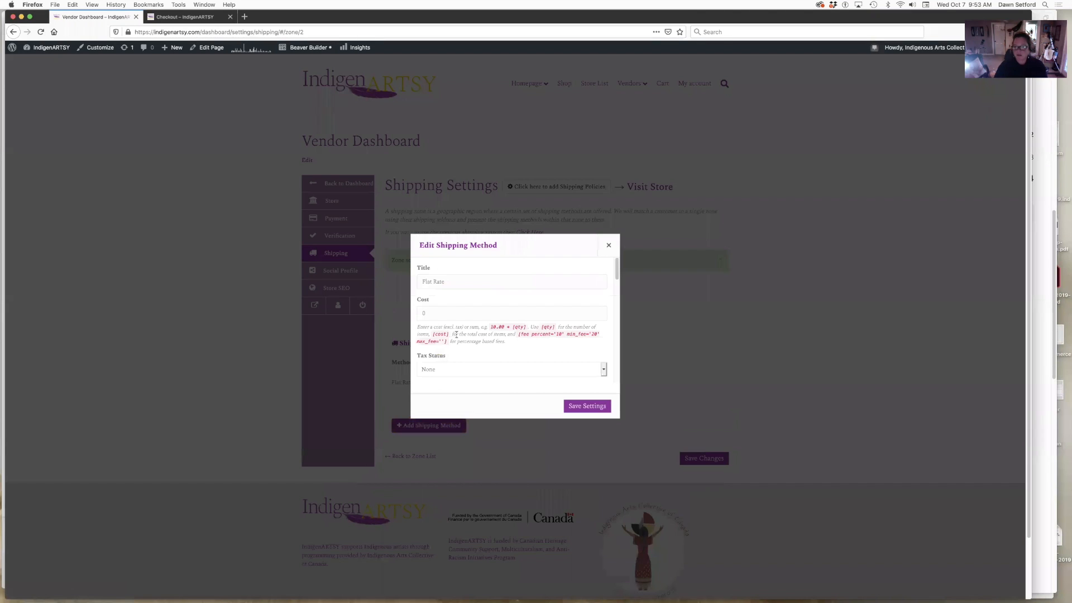
pyautogui.moveTo(489, 326); pyautogui.dragTo(525, 325)
pyautogui.press('super+c')
pyautogui.click(431, 312)
pyautogui.press('super+v')
# - Set the "extra large items" shipping class cost to 45.00 * [qty]
pyautogui.scroll(-1, 453, 371)
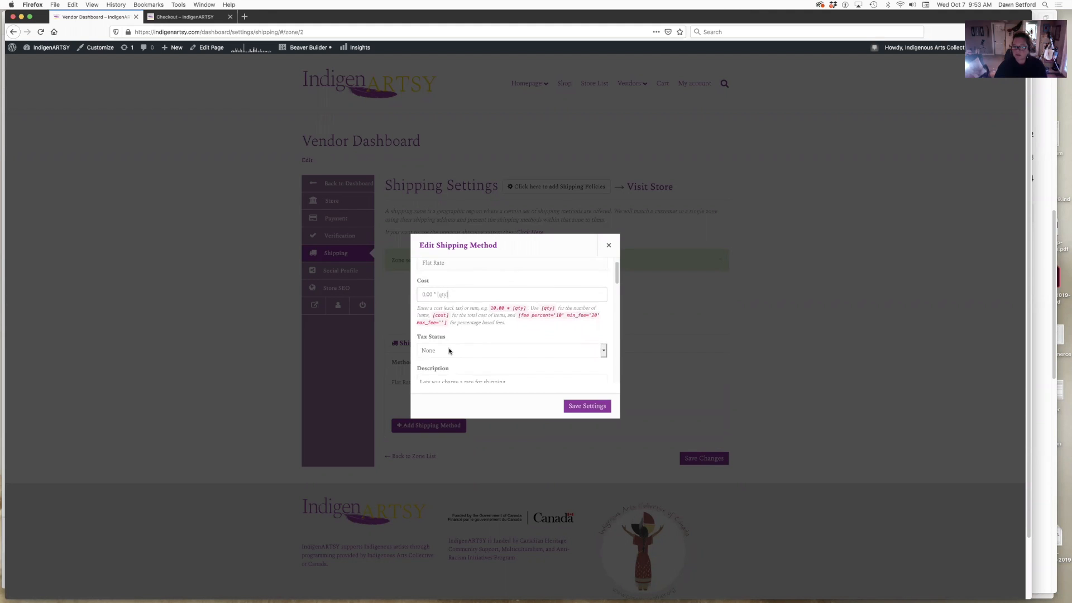
pyautogui.scroll(-6, 449, 351)
pyautogui.scroll(-2, 449, 350)
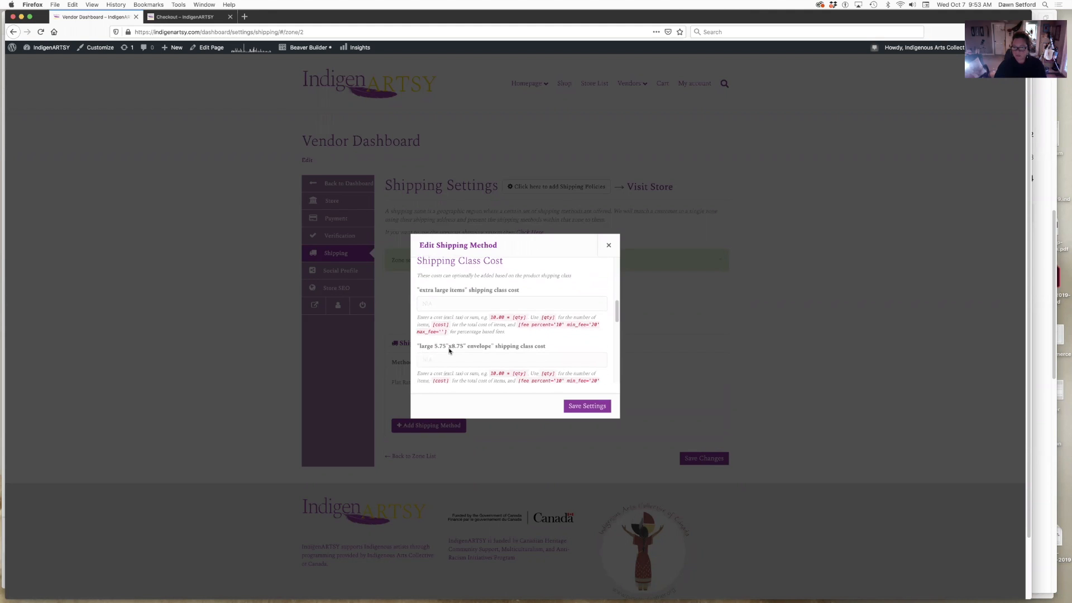
pyautogui.click(441, 304)
pyautogui.write('0.00 * [qty]')
pyautogui.click(426, 303)
pyautogui.press('BackSpace')
pyautogui.write('45')
# - Set the "large 5.75"x8.75" envelope" shipping class cost to 6.00 * [qty]
pyautogui.write('0.00 * [qty]')
pyautogui.click(426, 360)
pyautogui.press('BackSpace')
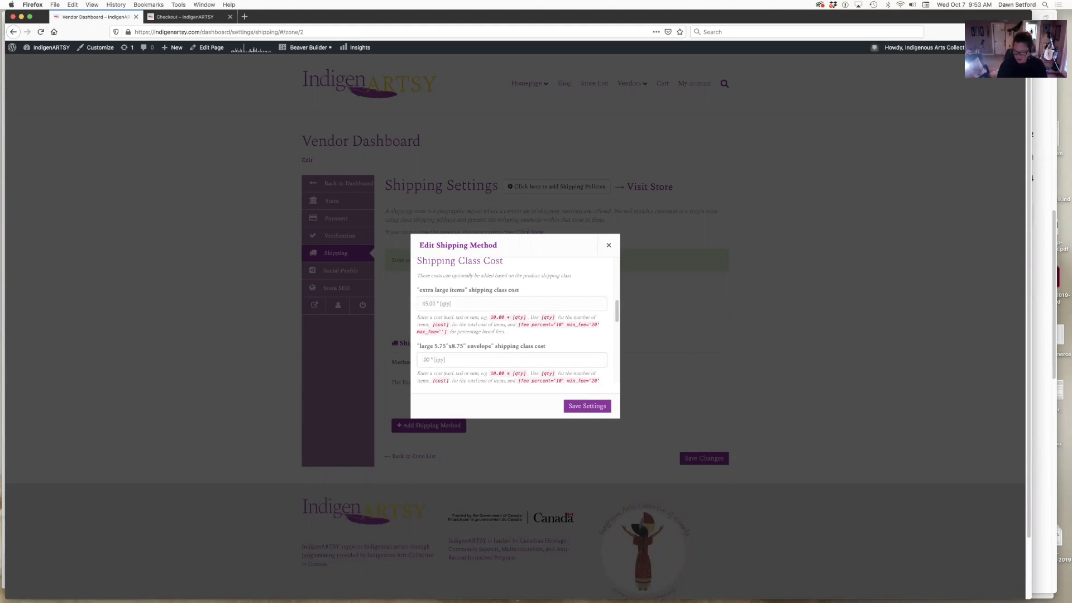
pyautogui.write('6')
# - Set the "large items" shipping class cost to 35.00 * [qty]
pyautogui.scroll(-4, 511, 321)
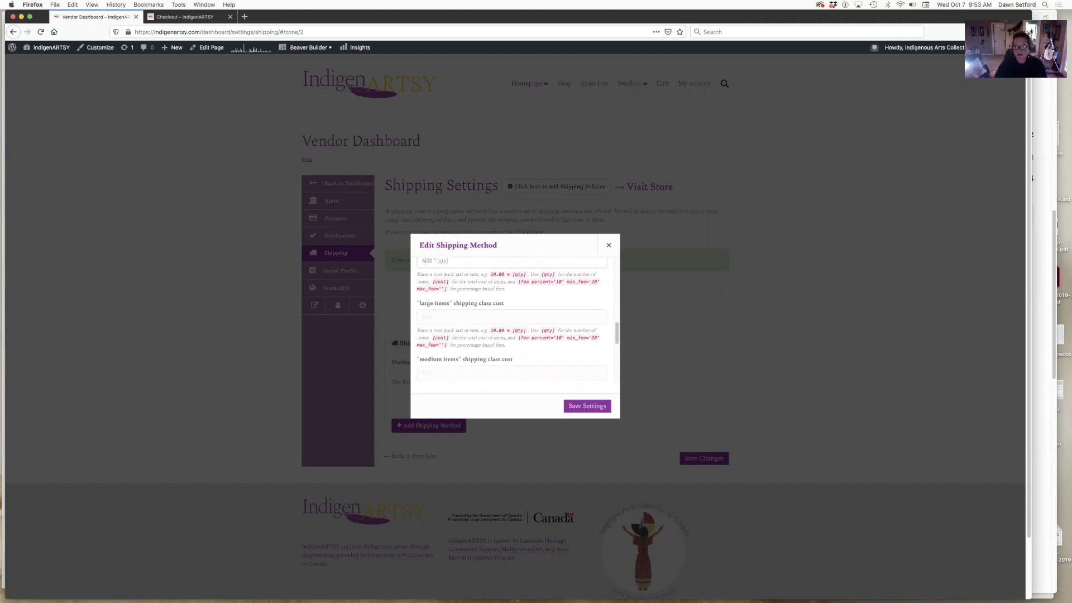
pyautogui.click(426, 317)
pyautogui.click(425, 317)
pyautogui.press('BackSpace')
pyautogui.press('BackSpace')
pyautogui.write('.')
pyautogui.scroll(3, 464, 316)
pyautogui.scroll(-4, 464, 316)
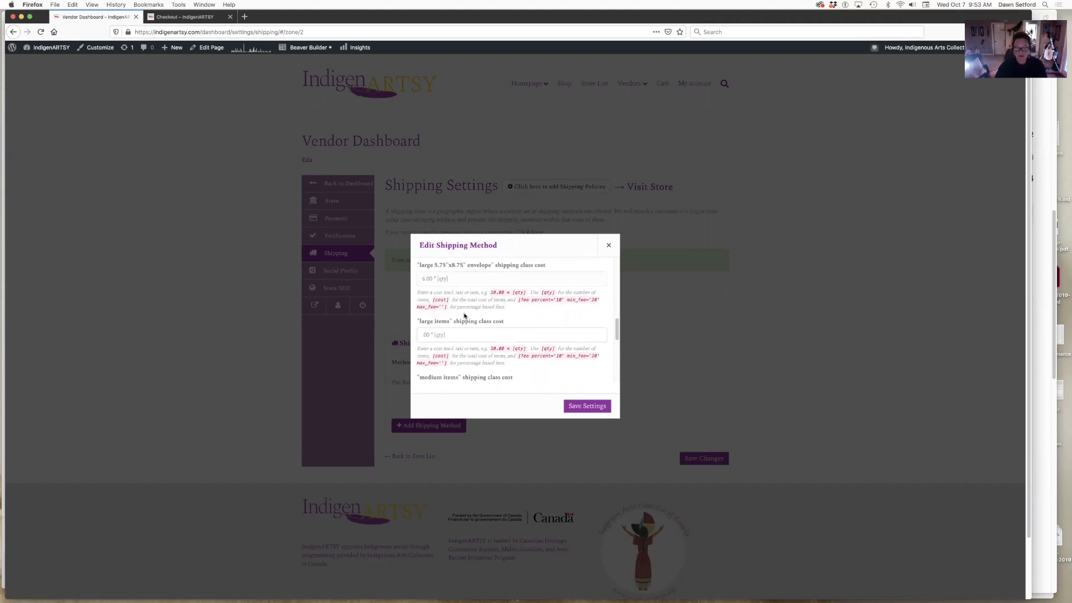
pyautogui.write('35')
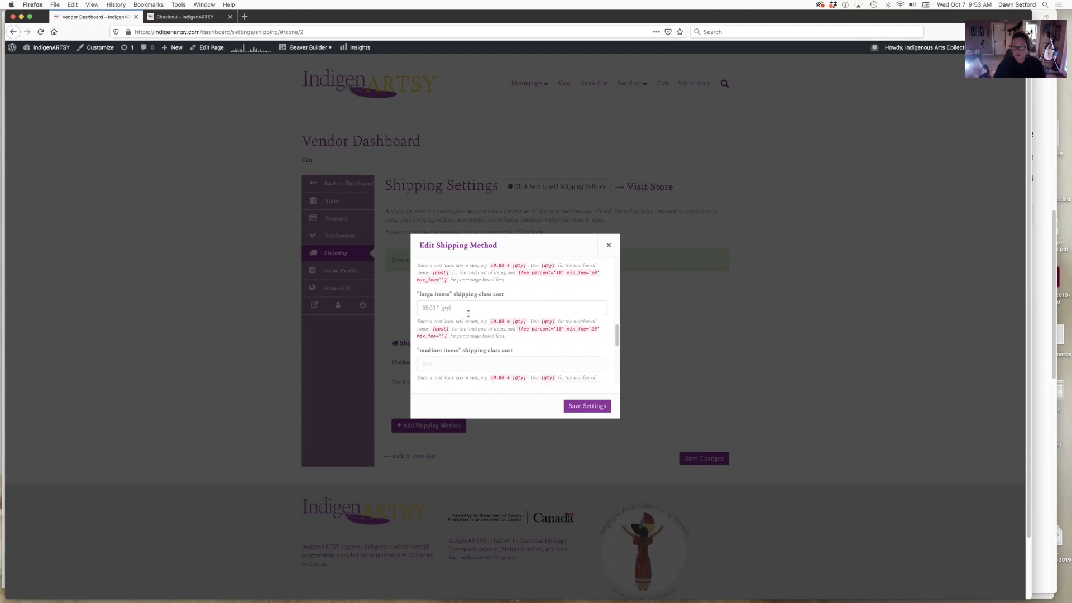
# - Set the "medium items" shipping class cost to 25.00 * [qty]
pyautogui.click(445, 365)
pyautogui.write('0.00 * [qty]')
pyautogui.write('25')
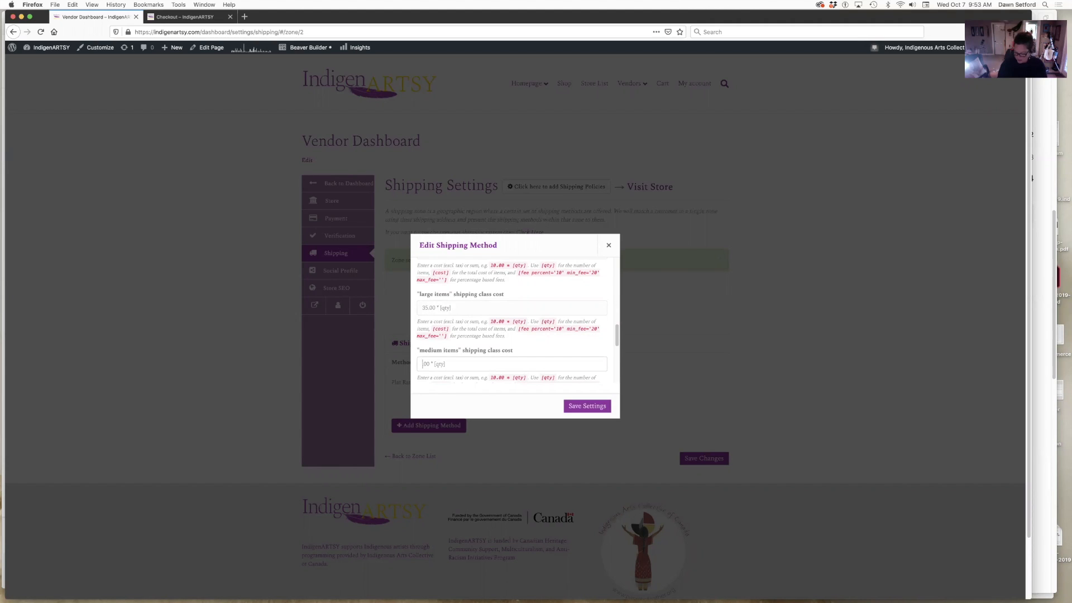
# - Set the "small items" shipping class cost to 20.00 * [qty]
pyautogui.scroll(-3, 513, 324)
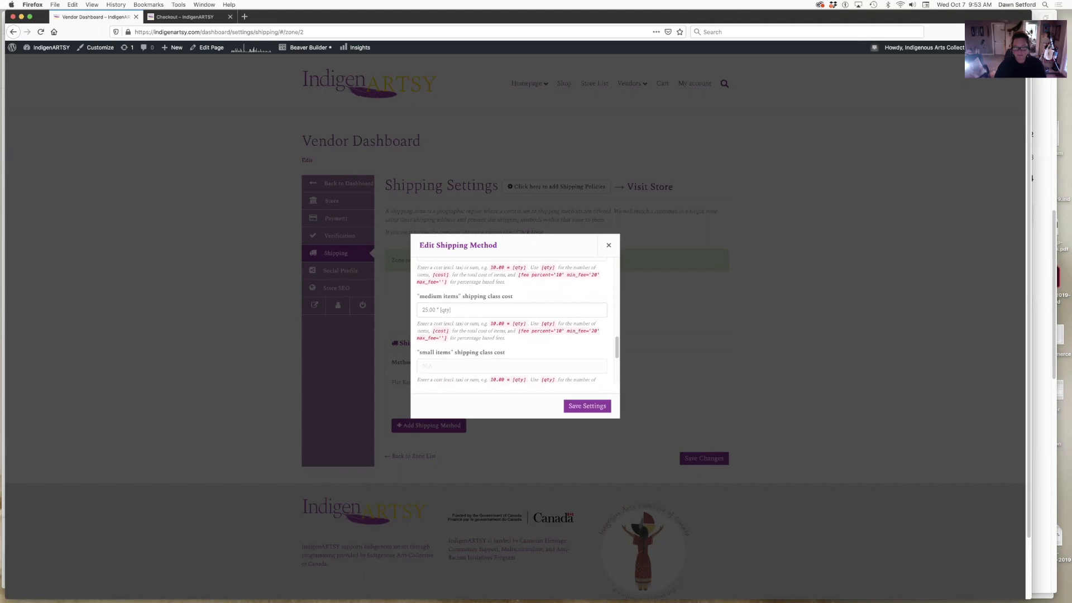
pyautogui.click(425, 366)
pyautogui.write('0.00 * [qty]')
pyautogui.click(422, 366)
pyautogui.write('2')
# - Set the calculation type to "Per order: Charge shipping for the most expensive shipping class" and save the method and the United States zone
pyautogui.scroll(-5, 459, 377)
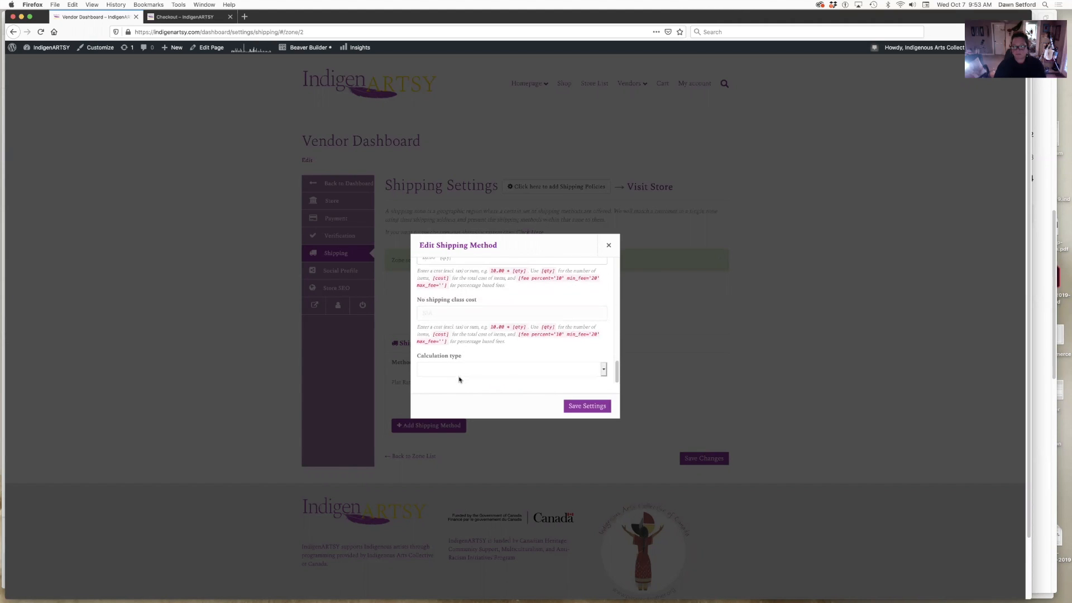
pyautogui.click(455, 369)
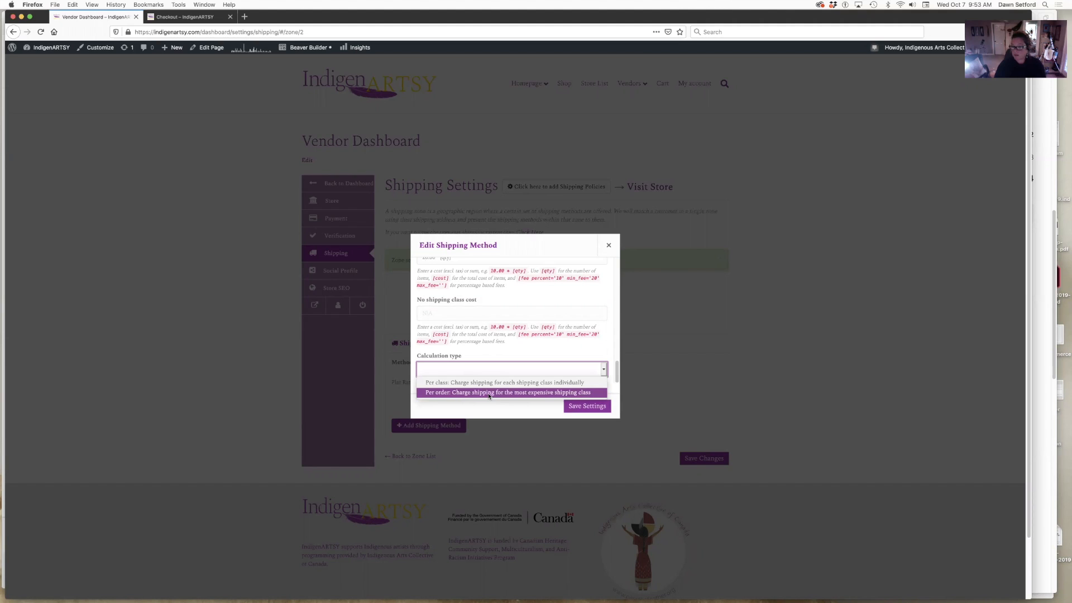
pyautogui.click(489, 393)
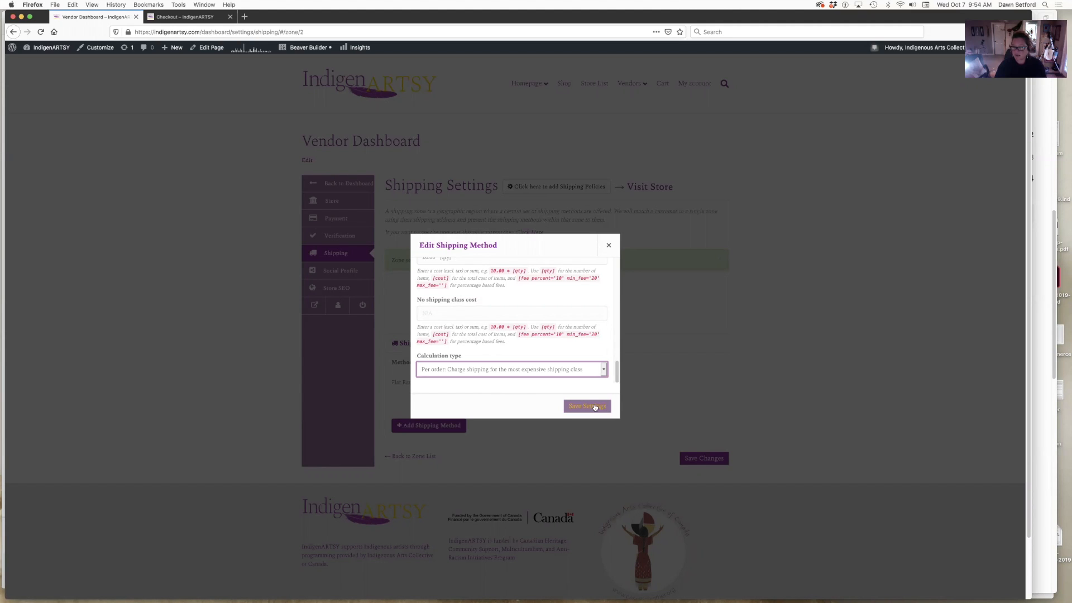
pyautogui.click(594, 406)
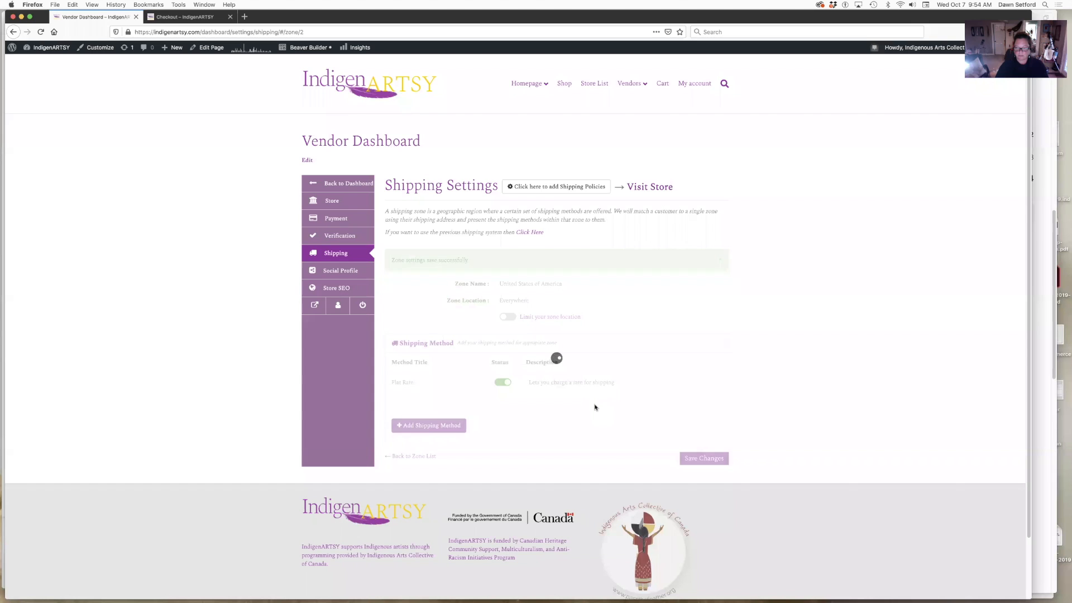
pyautogui.click(710, 460)
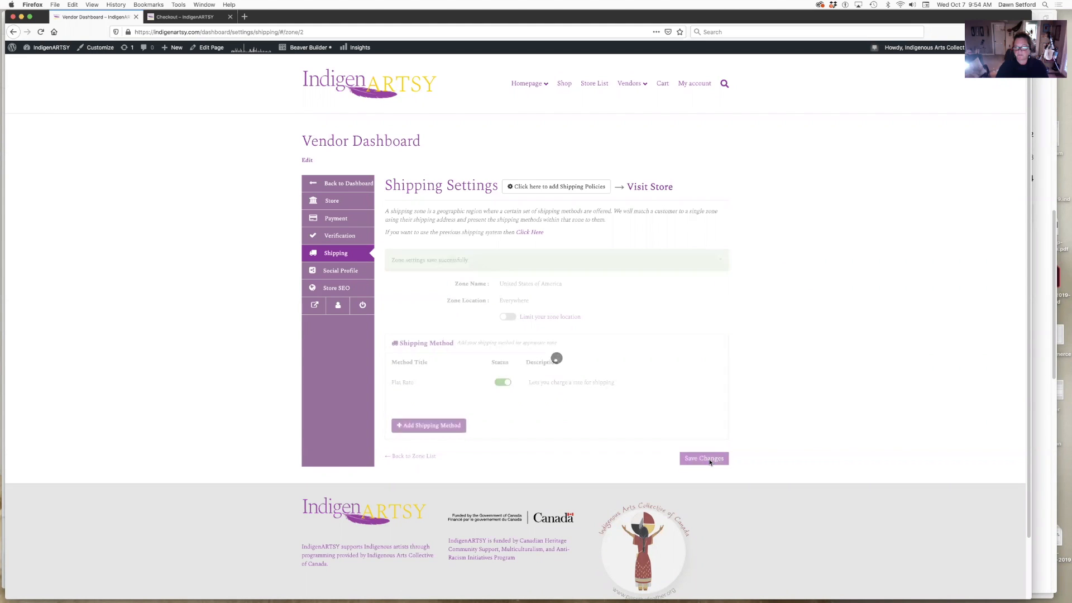